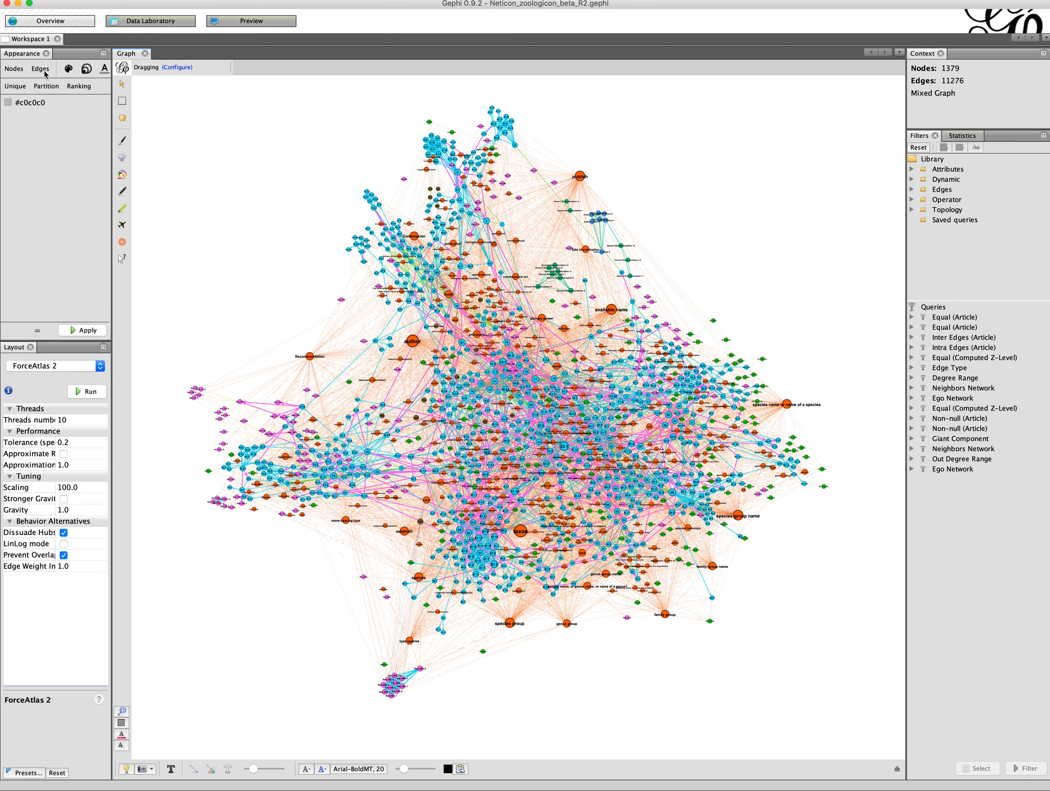
# Step: Color the nodes by partition on the Article attribute and apply it
pyautogui.click(15, 72)
pyautogui.click(44, 91)
pyautogui.click(52, 104)
pyautogui.click(55, 131)
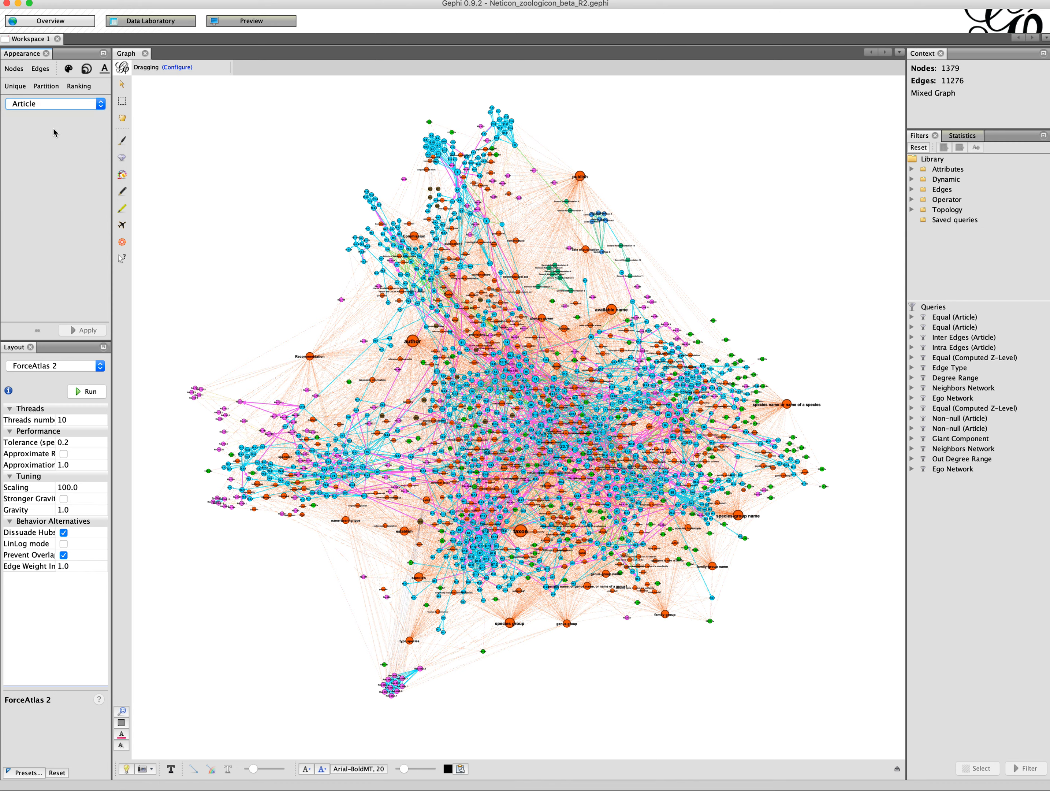
pyautogui.click(87, 330)
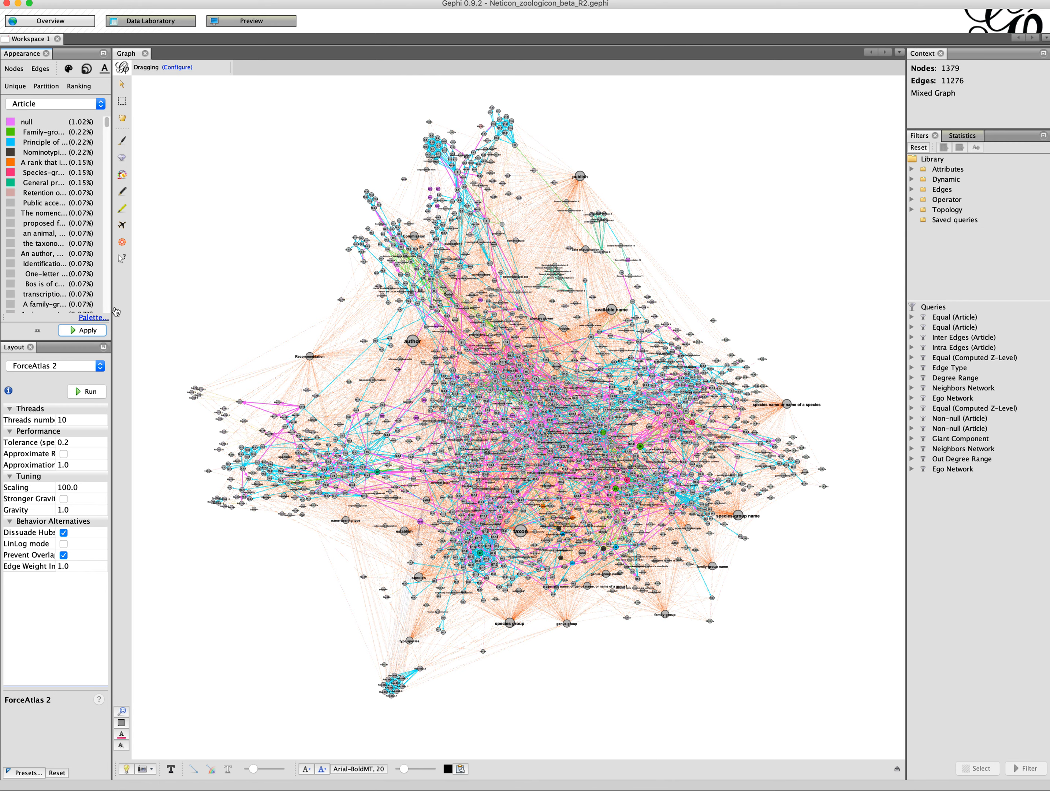
# Step: Apply a uniform node size of 10 to all nodes
pyautogui.click(86, 68)
pyautogui.click(45, 86)
pyautogui.click(45, 104)
pyautogui.click(22, 90)
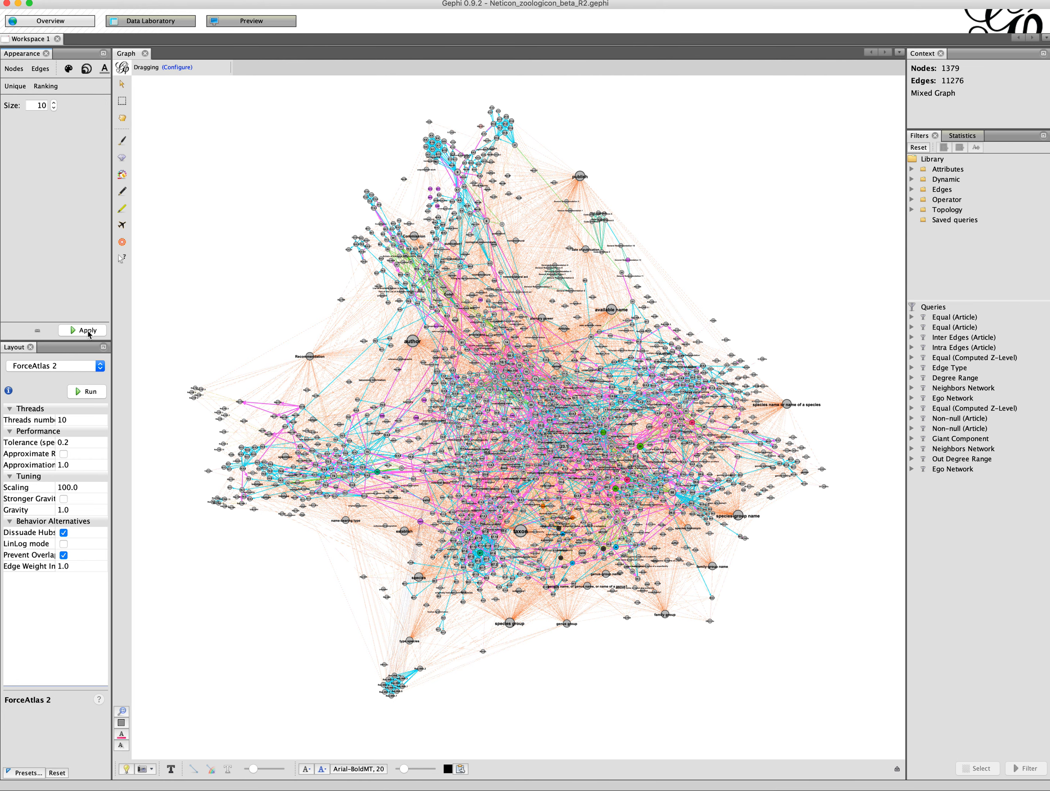
pyautogui.click(87, 330)
# Step: Size the nodes by Degree ranking with minimum size 2 and maximum size 50
pyautogui.click(46, 86)
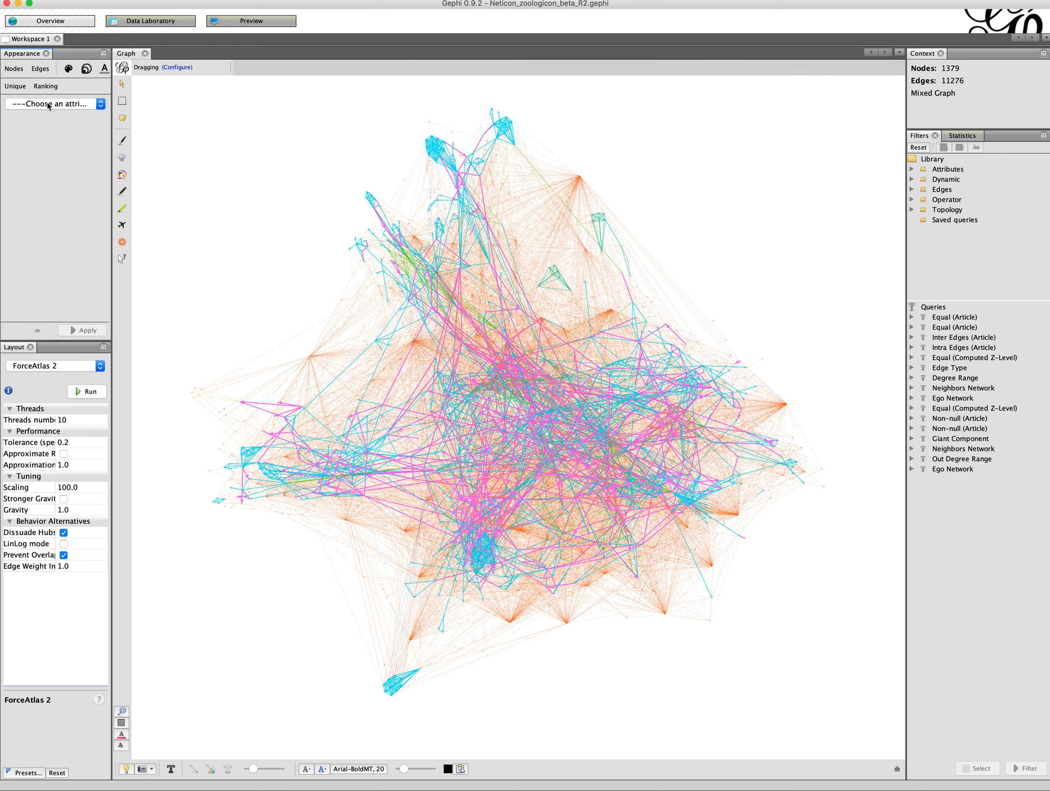
pyautogui.click(49, 106)
pyautogui.click(47, 116)
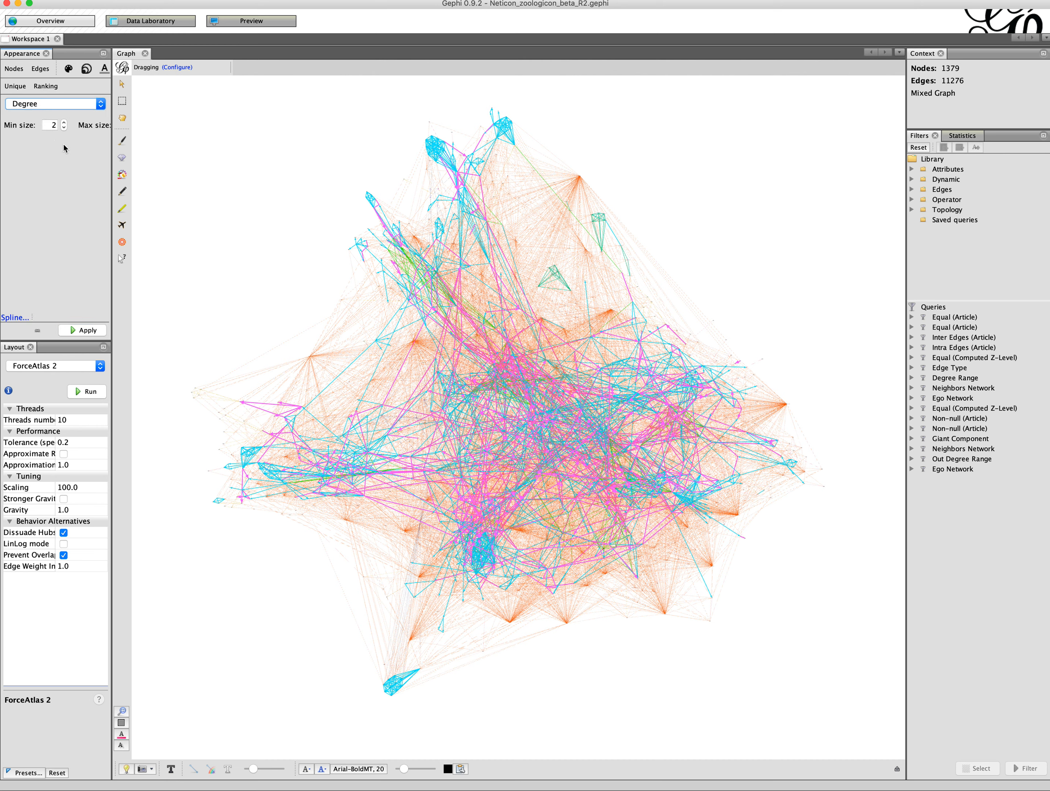
pyautogui.click(101, 330)
pyautogui.moveTo(114, 167); pyautogui.dragTo(150, 159)
pyautogui.click(125, 125)
pyautogui.doubleClick(124, 125)
pyautogui.write('50')
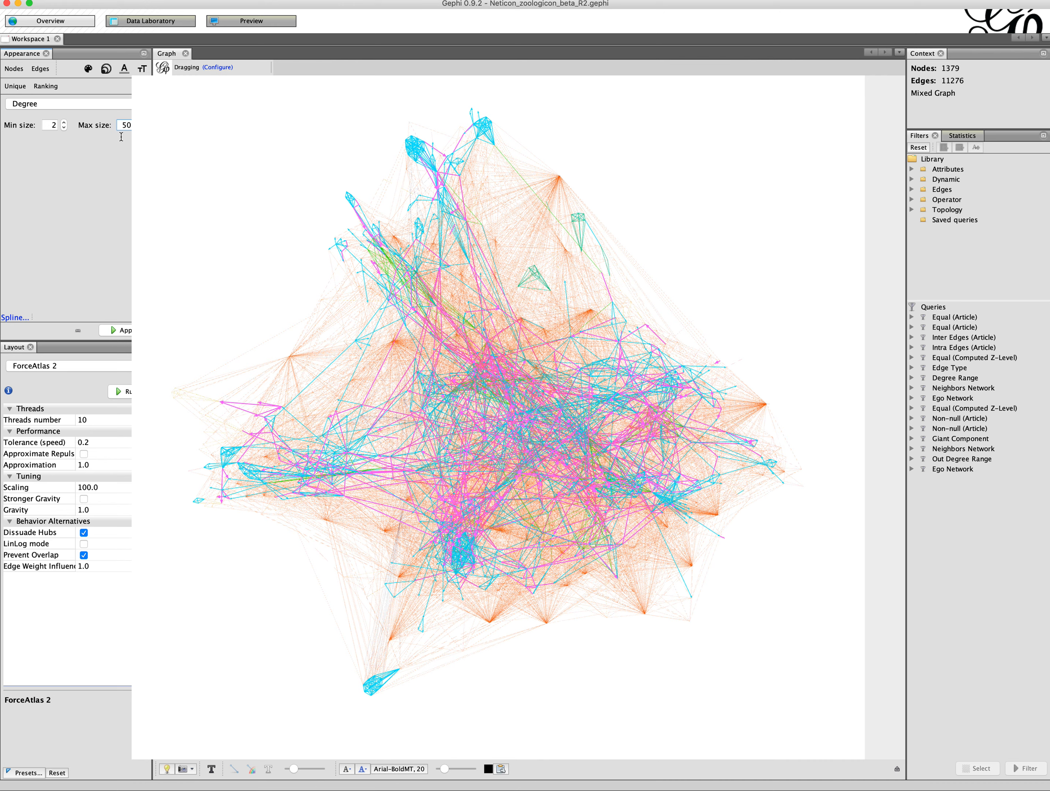
pyautogui.click(118, 330)
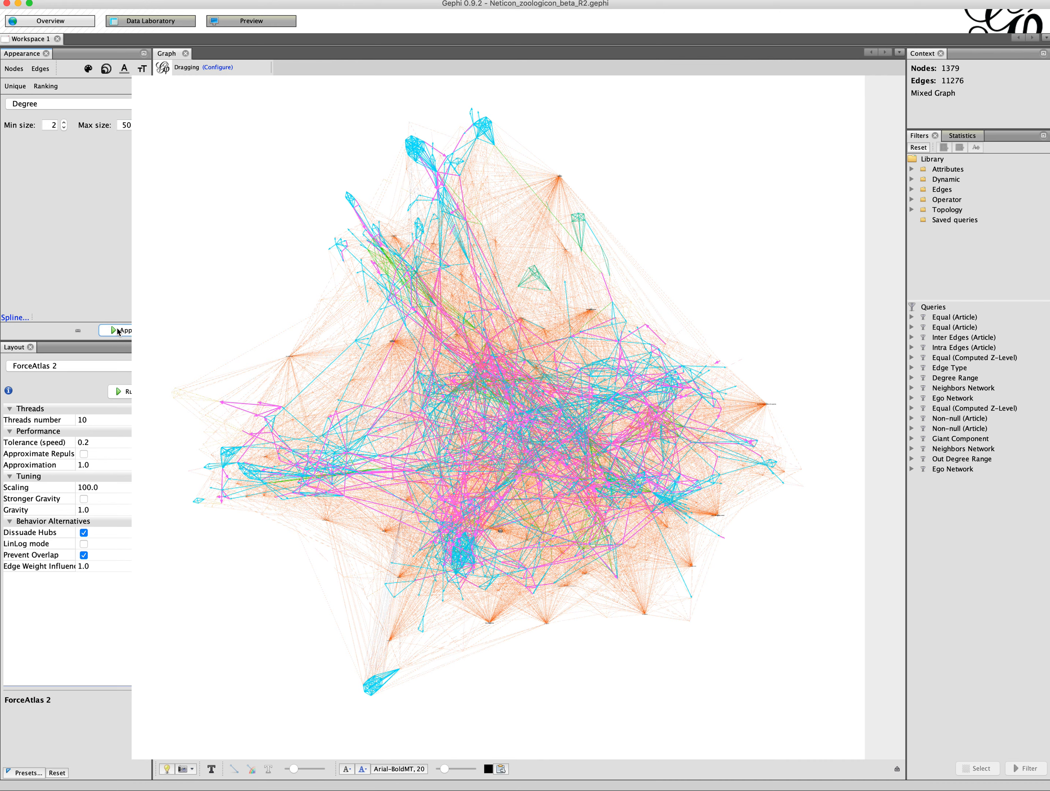
# Step: Set the maximum node size to 500 and reapply the Degree ranking
pyautogui.doubleClick(126, 125)
pyautogui.write('500')
pyautogui.click(115, 331)
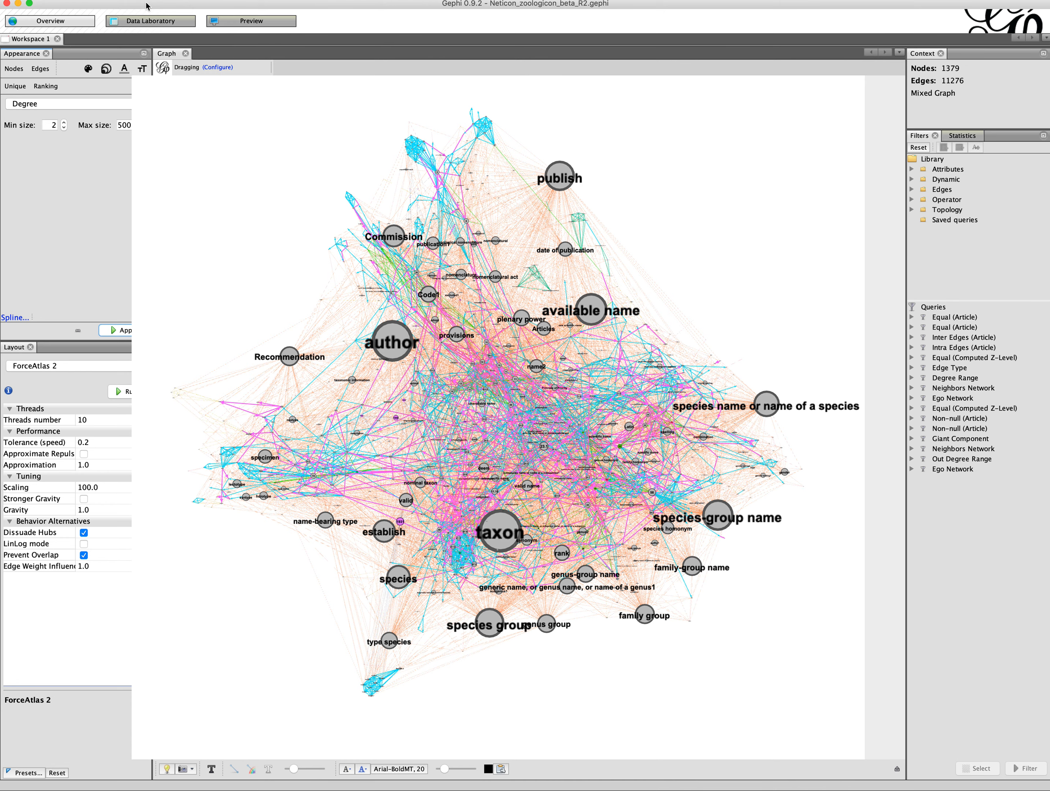
# Step: Run the ForceAtlas 2 layout briefly and stop it
pyautogui.moveTo(151, 70); pyautogui.dragTo(132, 67)
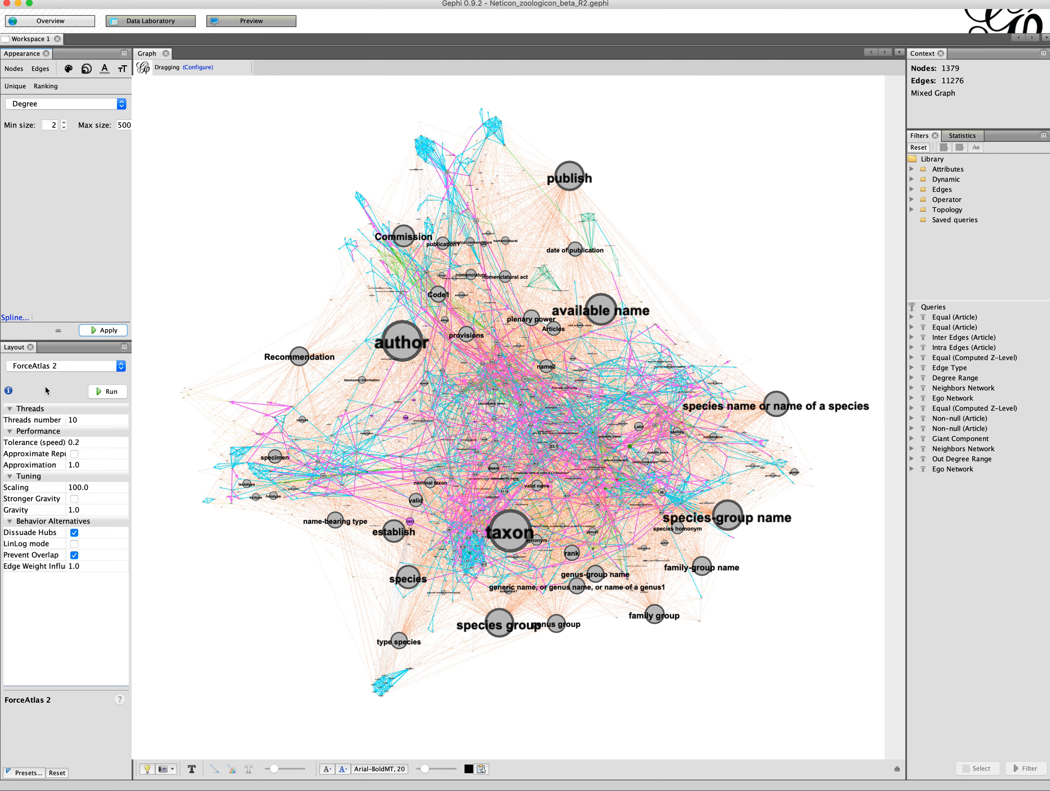
pyautogui.click(112, 392)
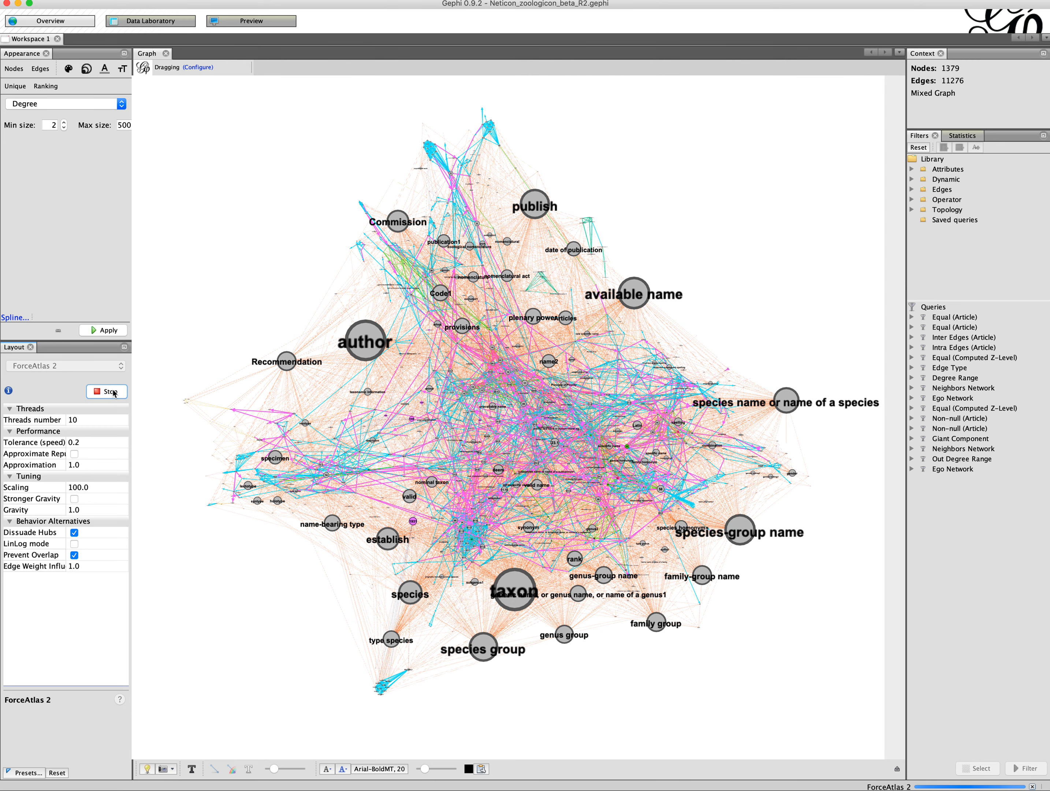
pyautogui.click(113, 392)
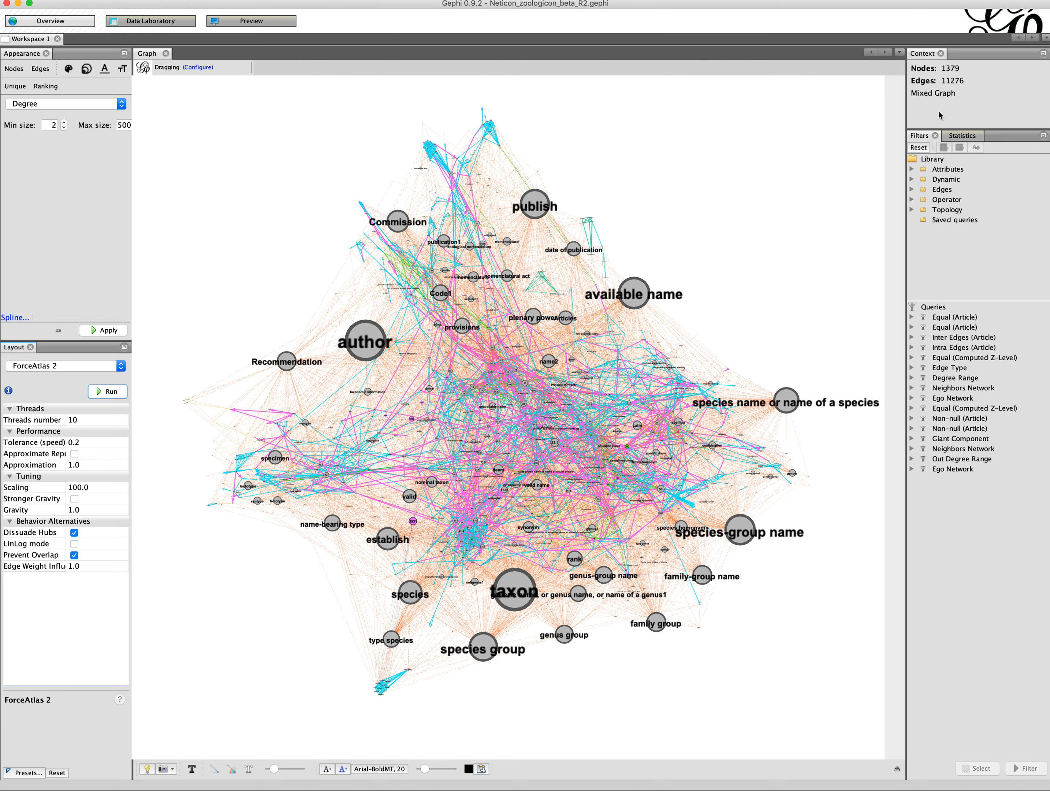
# Step: Compute the Average Degree statistic and close its degree report
pyautogui.click(958, 140)
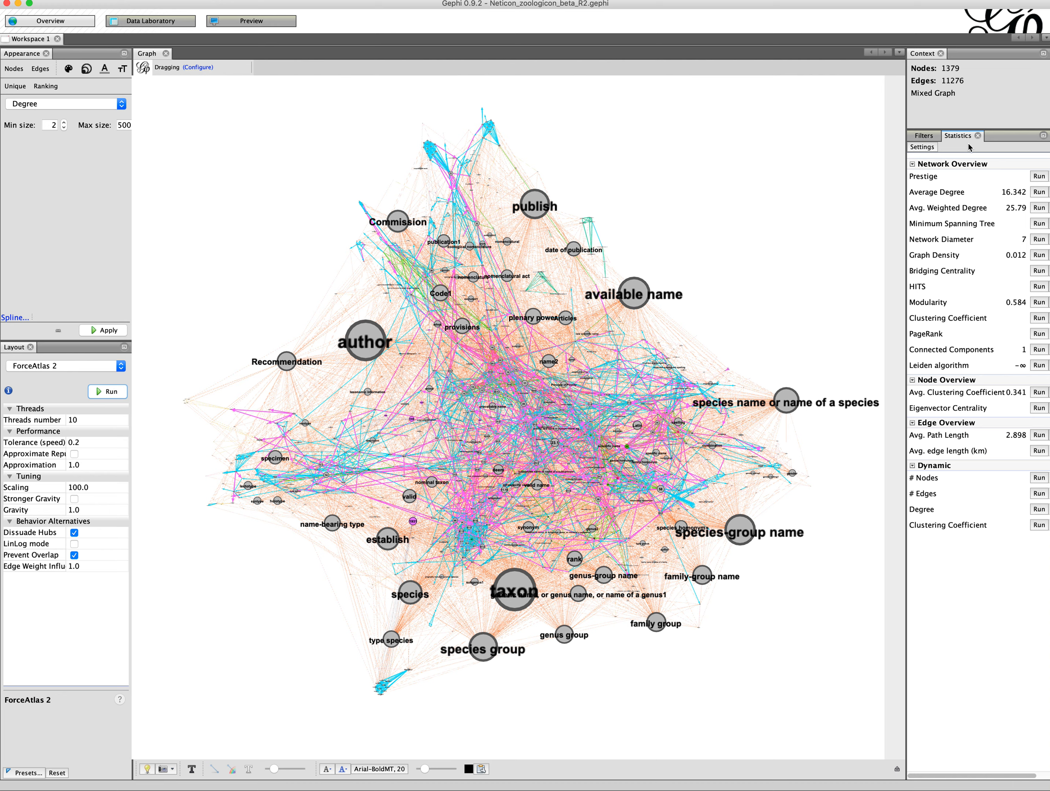
pyautogui.click(1039, 191)
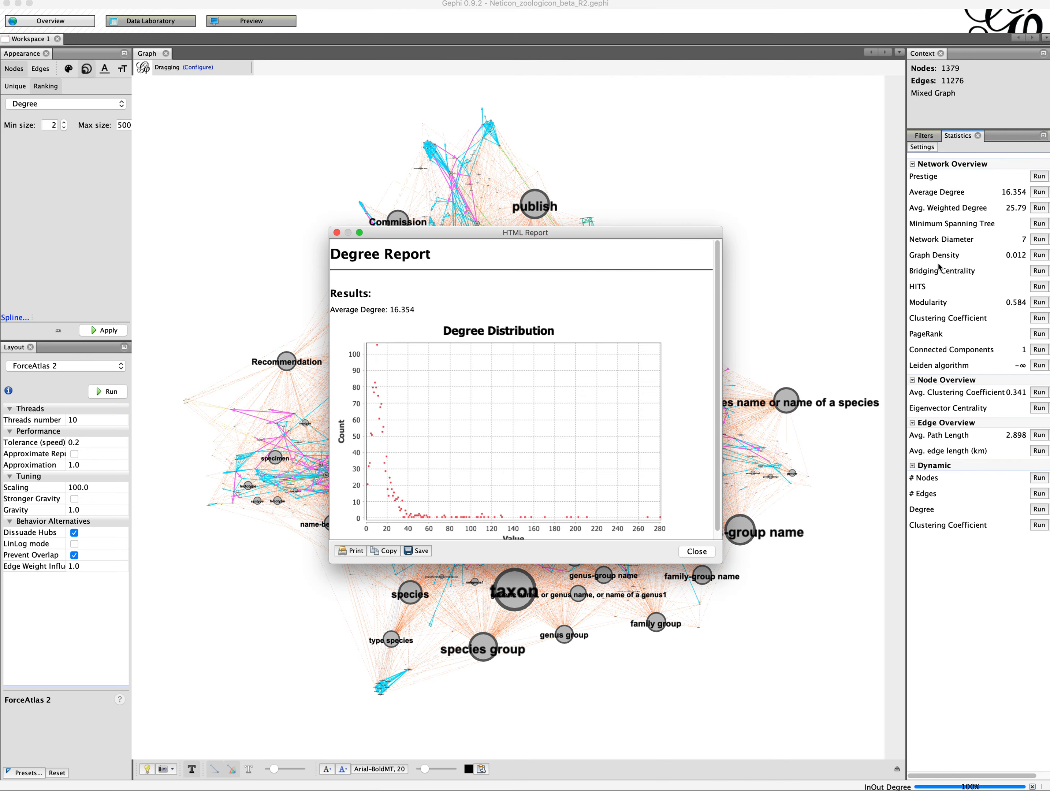
pyautogui.moveTo(562, 160); pyautogui.dragTo(557, 123)
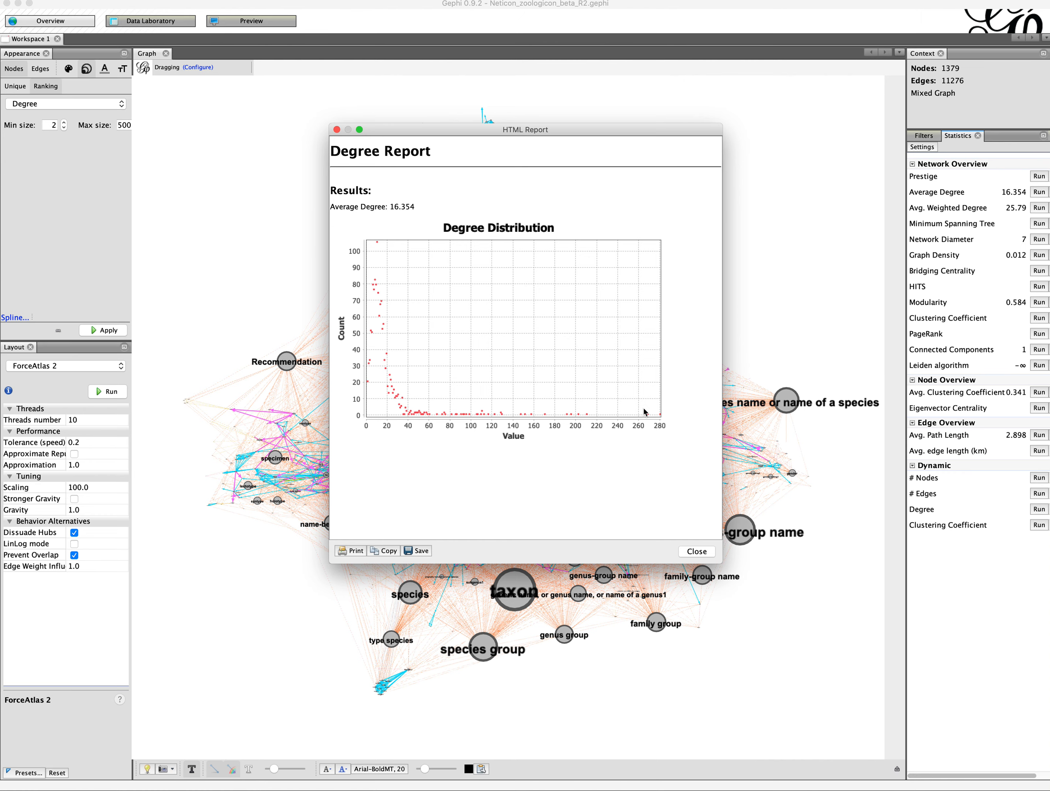
pyautogui.click(696, 551)
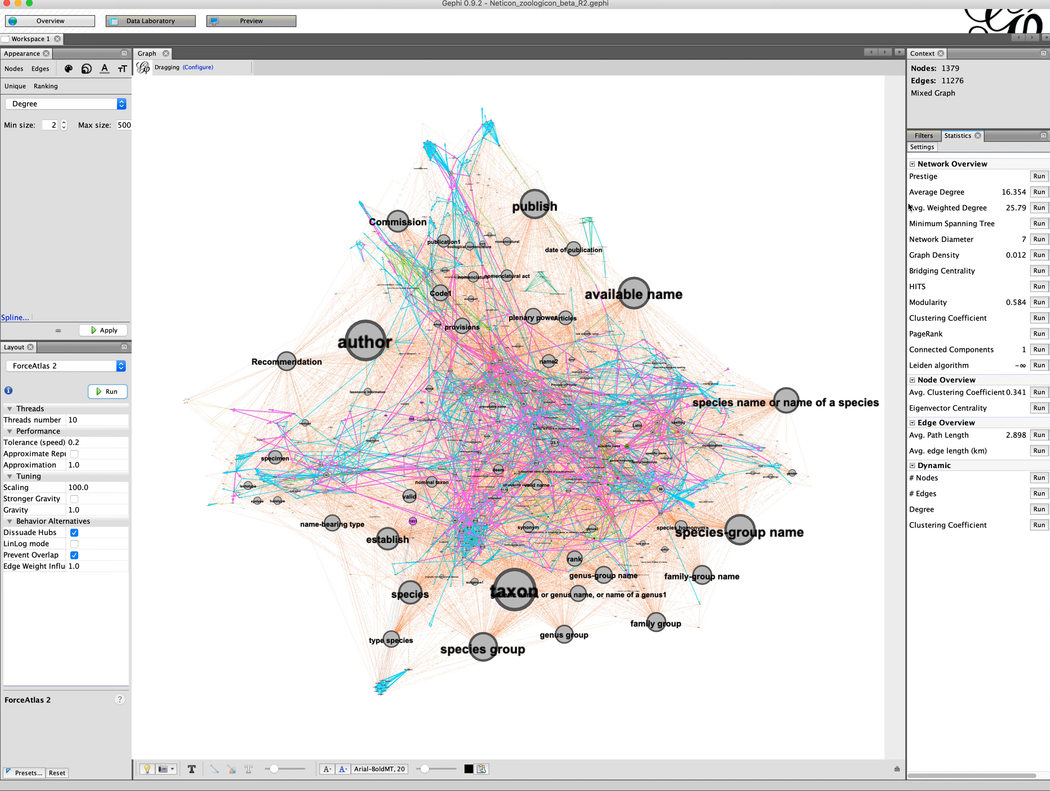
# Step: Open the Data Laboratory and view the edges table and the nodes table
pyautogui.click(920, 135)
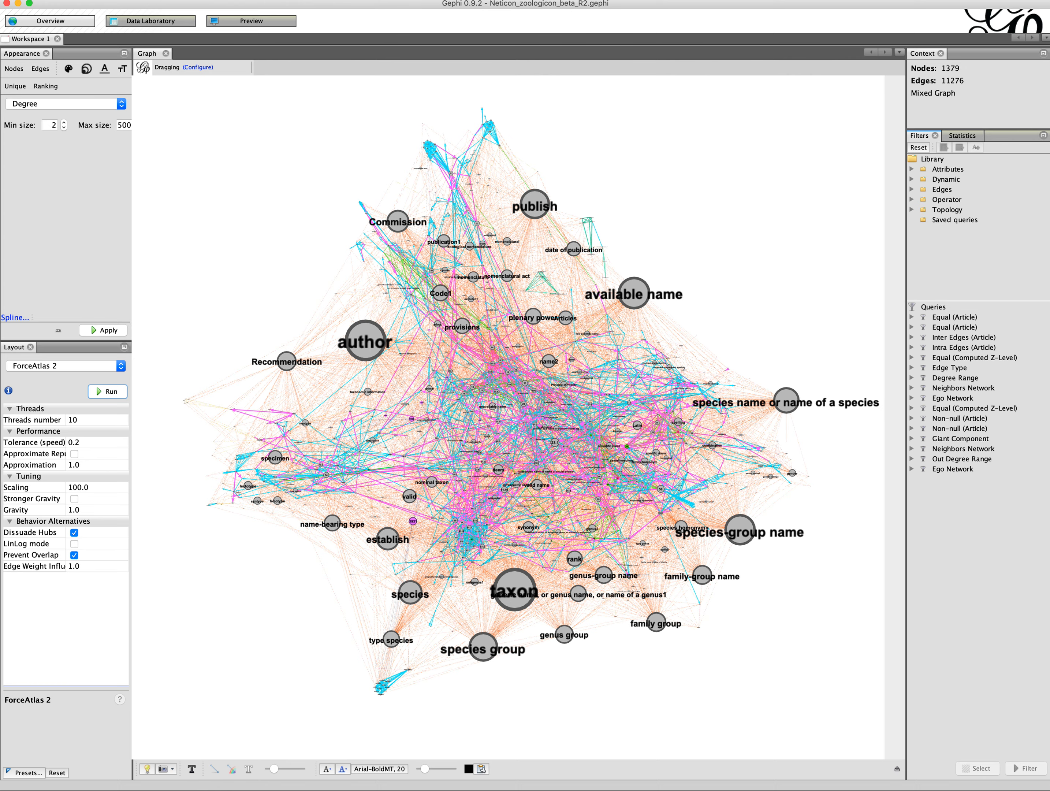
pyautogui.click(143, 22)
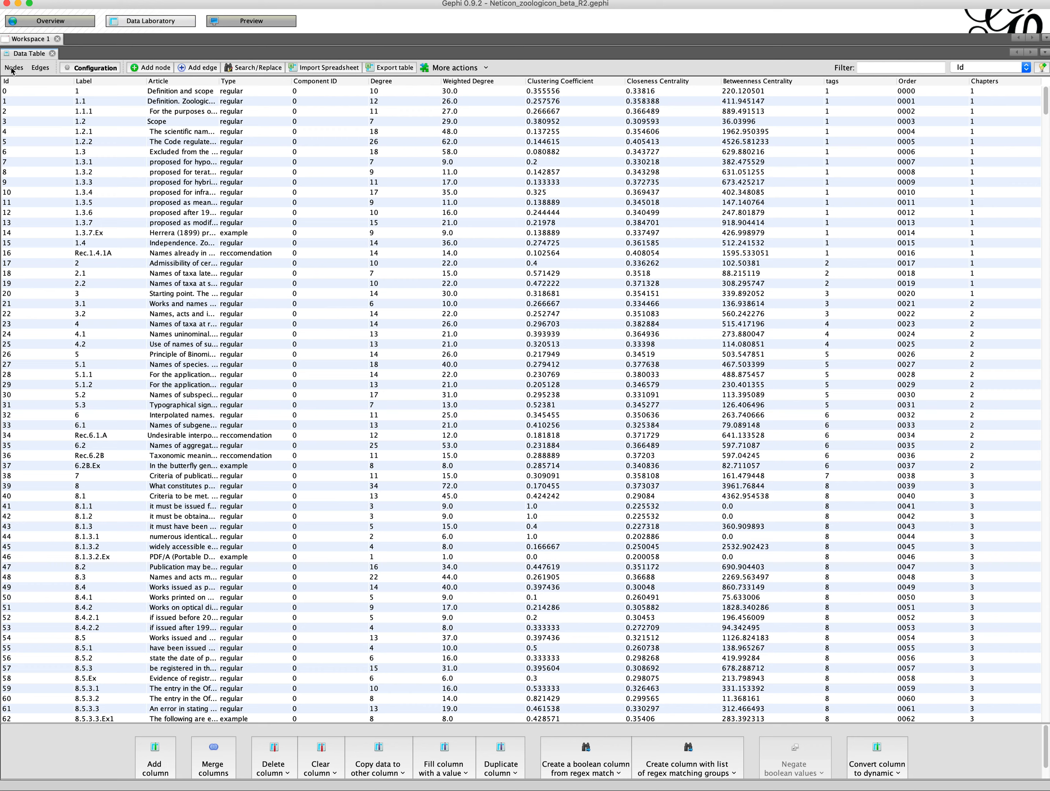
pyautogui.click(39, 71)
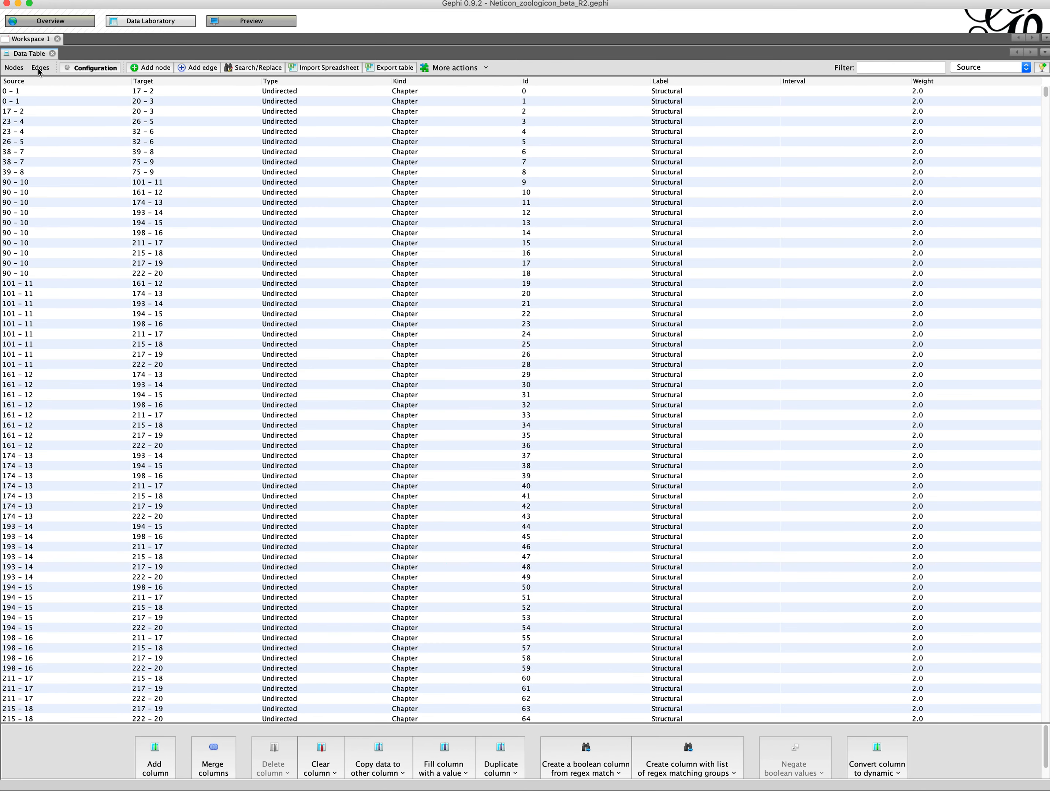
pyautogui.click(16, 72)
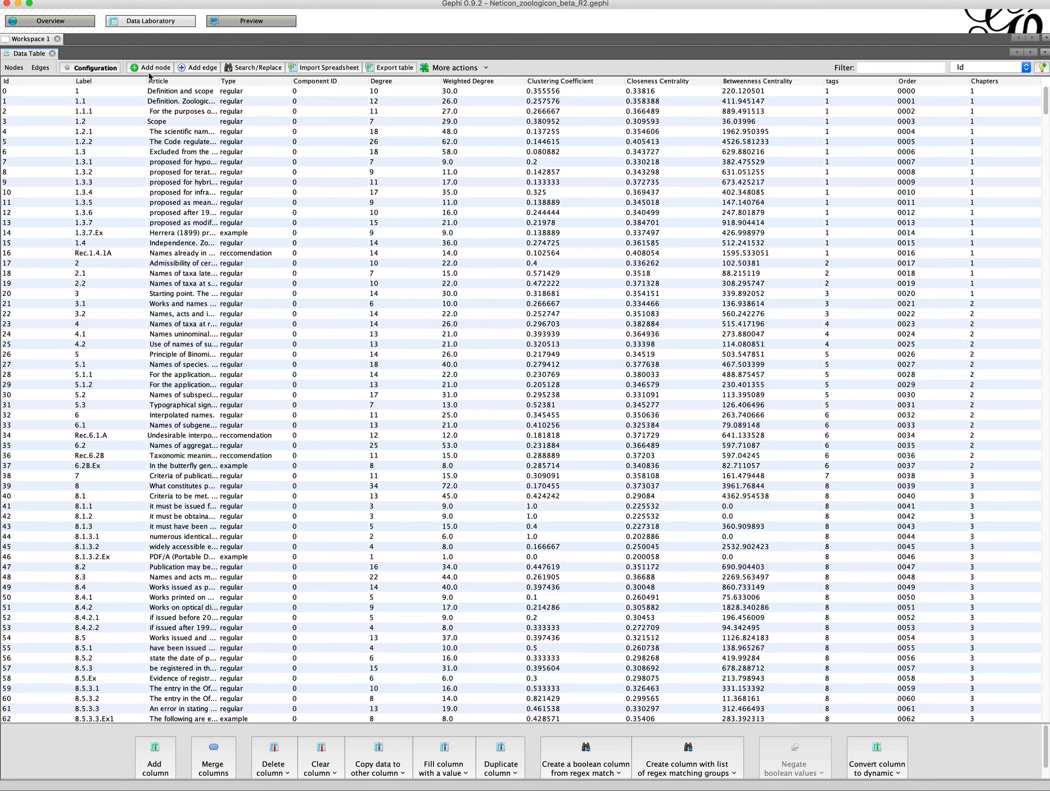
pyautogui.click(148, 69)
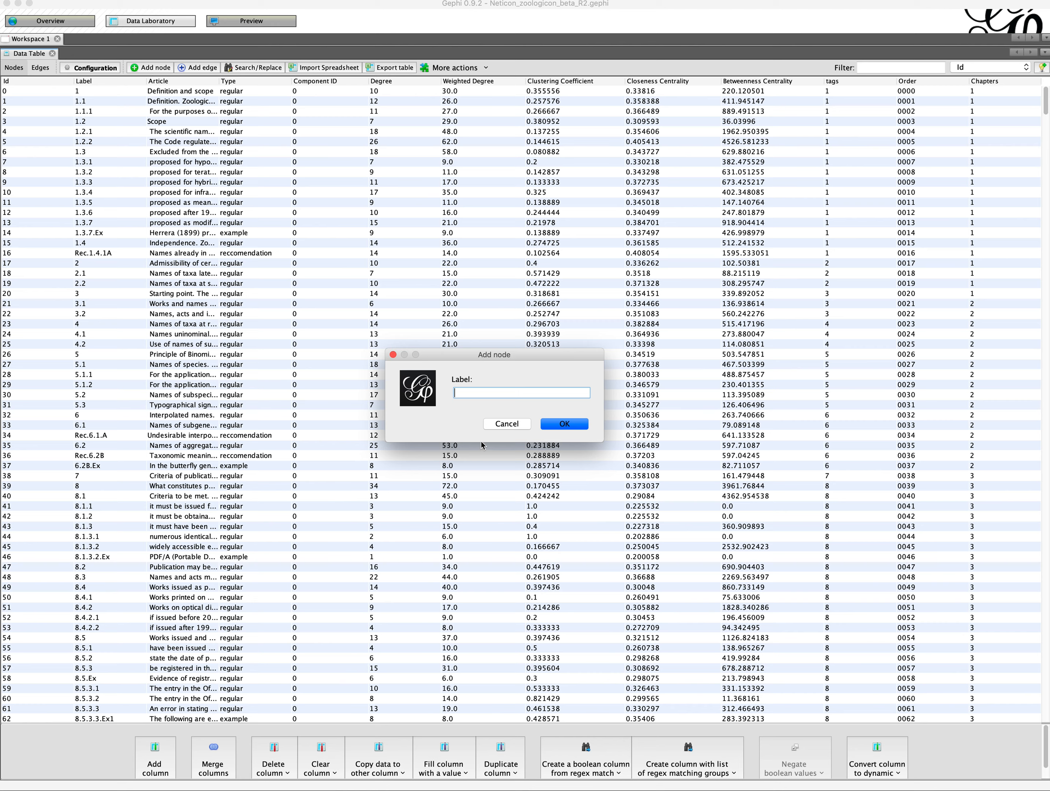
pyautogui.click(500, 425)
pyautogui.click(201, 70)
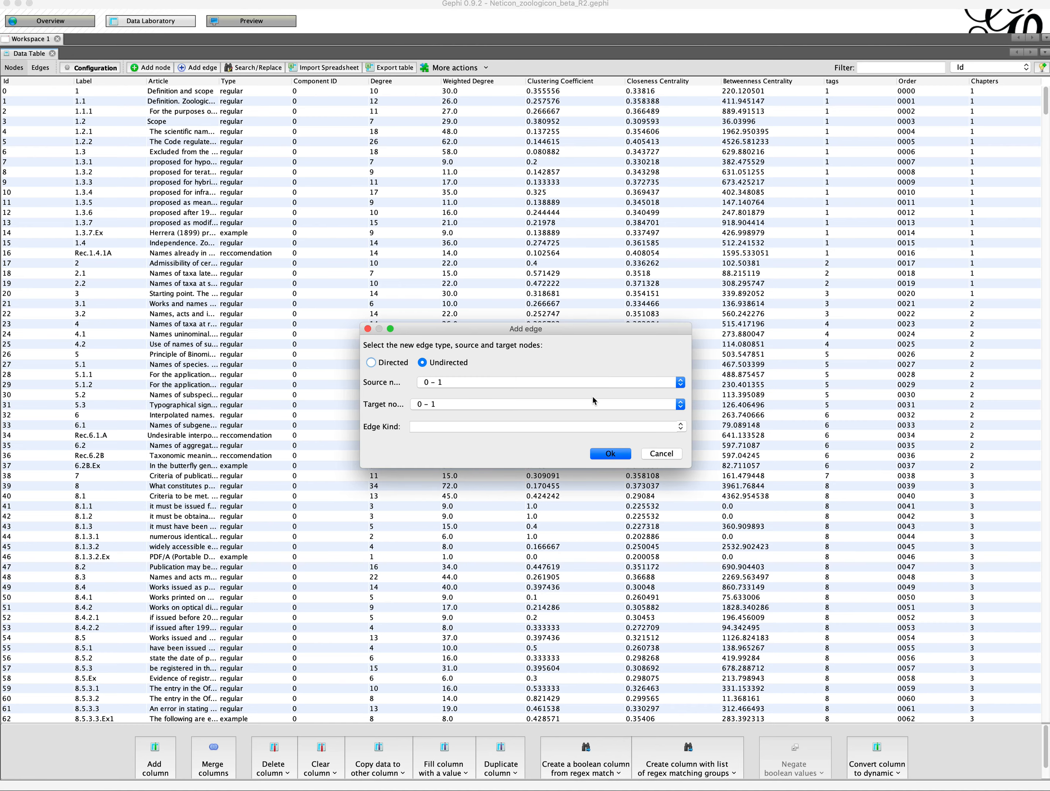
pyautogui.click(526, 381)
pyautogui.click(514, 424)
pyautogui.click(496, 406)
pyautogui.scroll(-3, 527, 467)
pyautogui.click(508, 464)
pyautogui.click(670, 457)
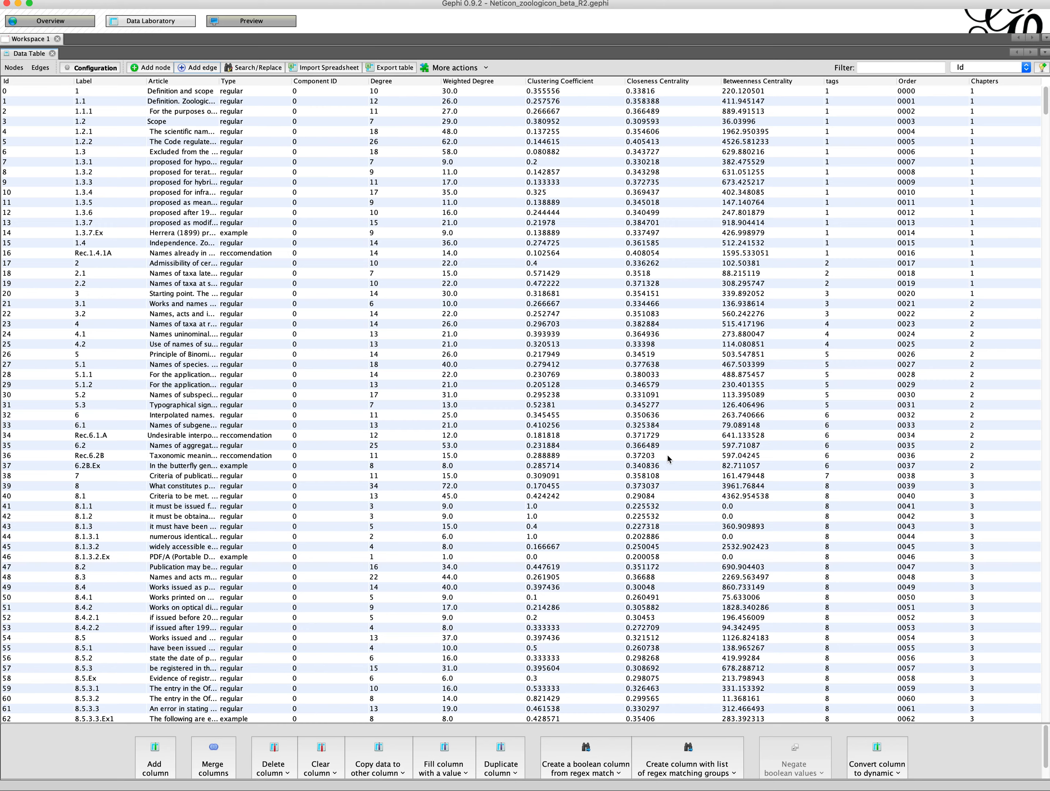
# Step: Resize the nodes table columns, narrowing Label and widening Article to show full article texts
pyautogui.click(43, 25)
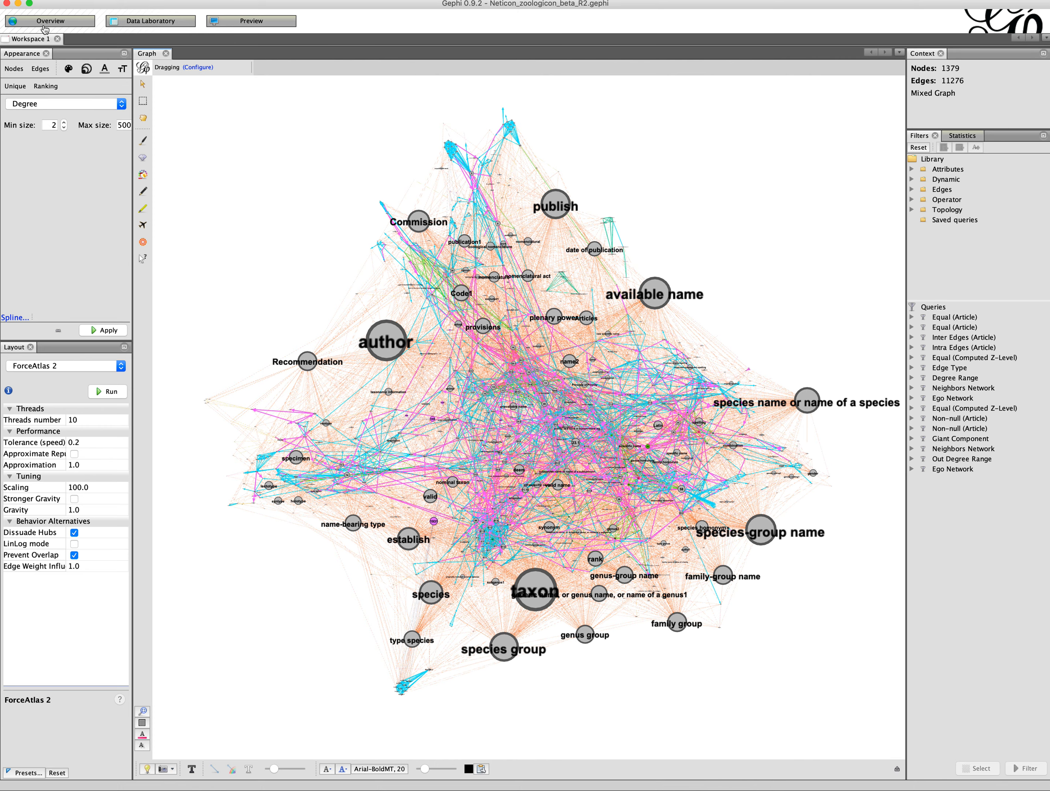
pyautogui.click(142, 22)
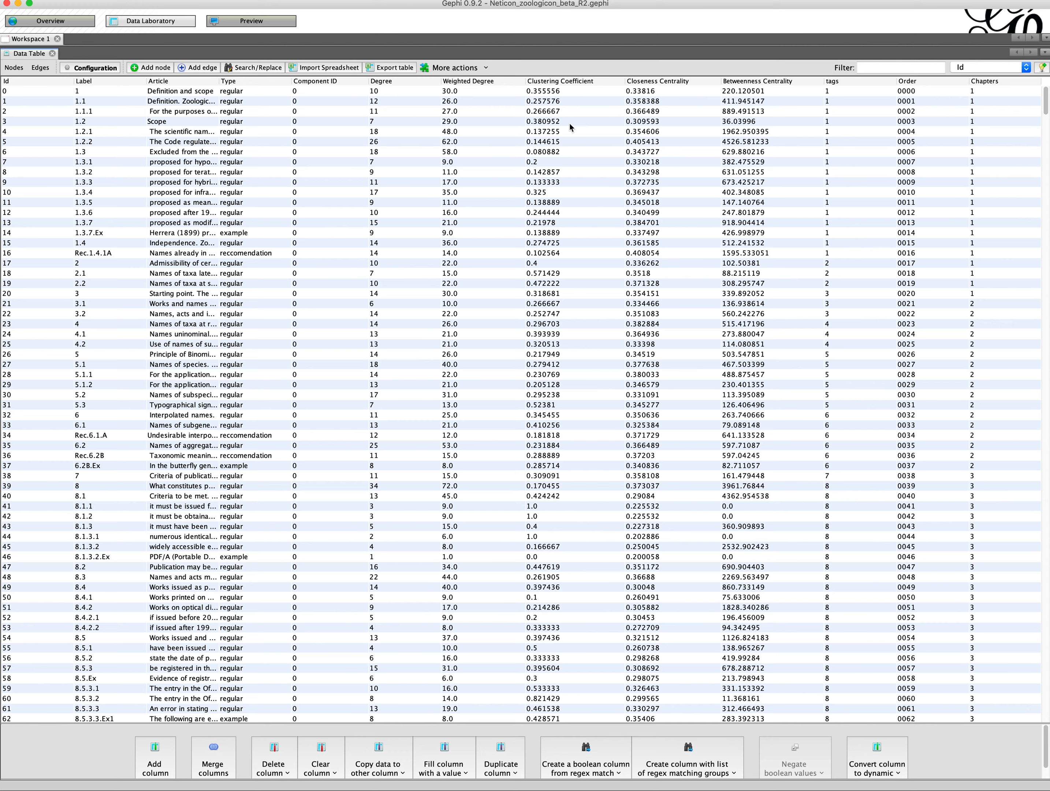
pyautogui.moveTo(73, 81); pyautogui.dragTo(31, 81)
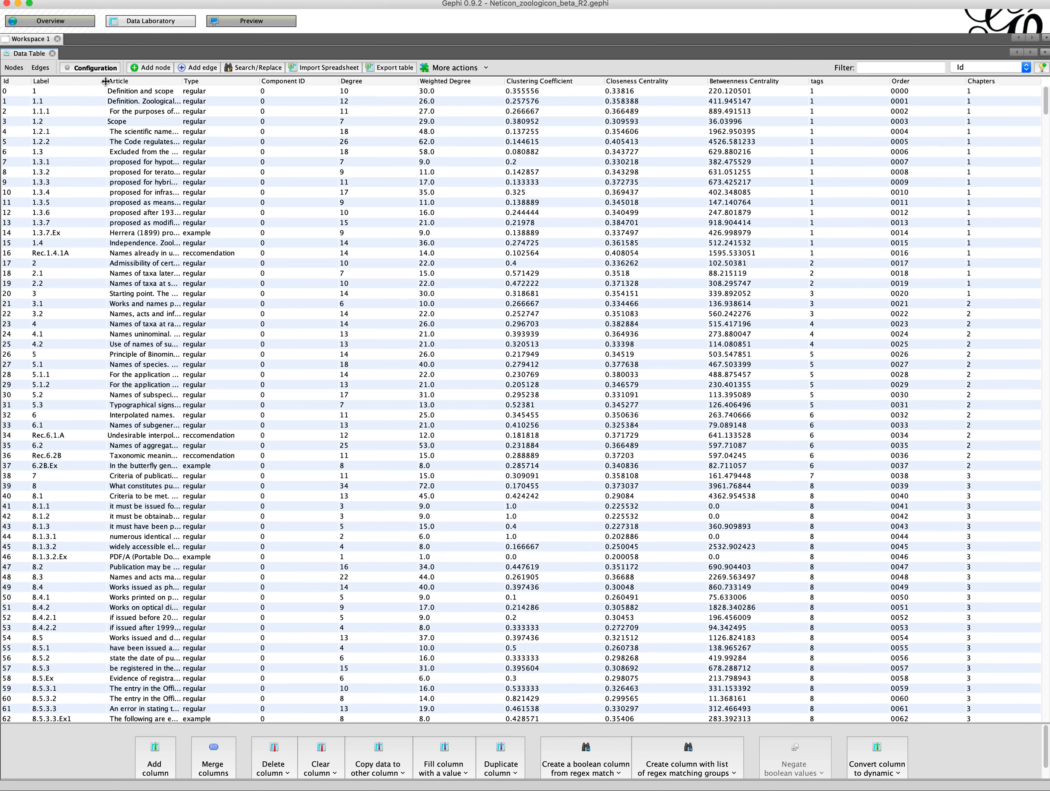
pyautogui.moveTo(106, 81); pyautogui.dragTo(78, 83)
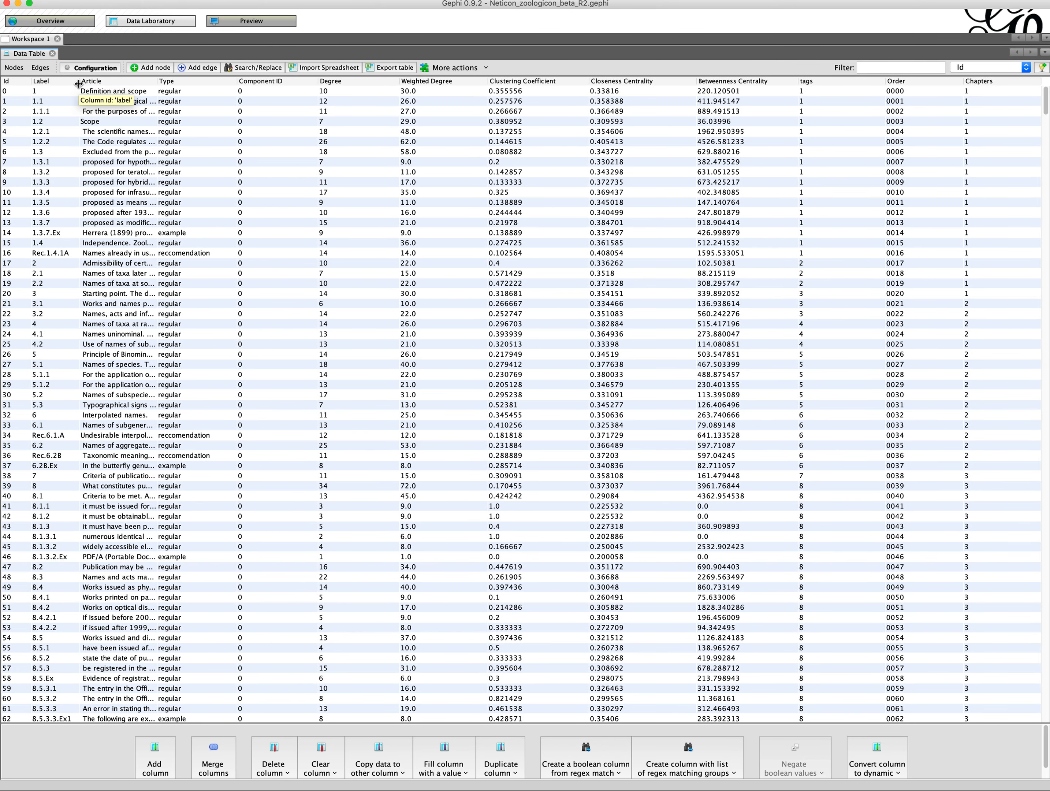
pyautogui.moveTo(157, 81); pyautogui.dragTo(397, 80)
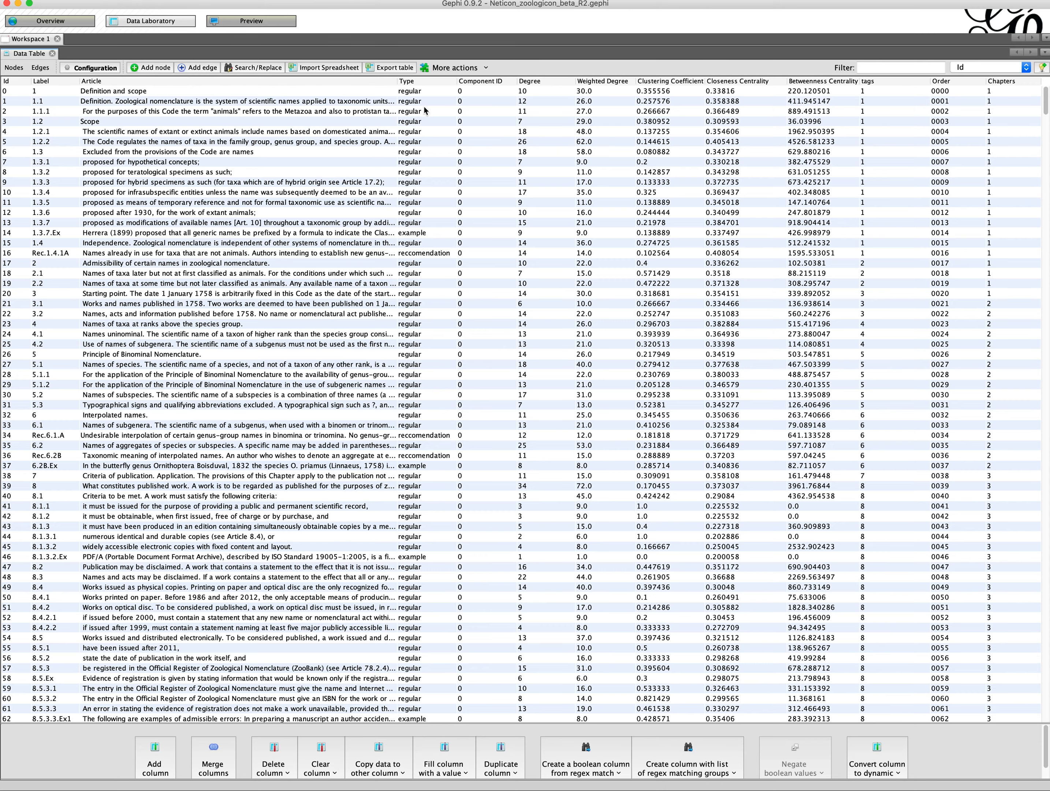
pyautogui.moveTo(397, 81); pyautogui.dragTo(574, 79)
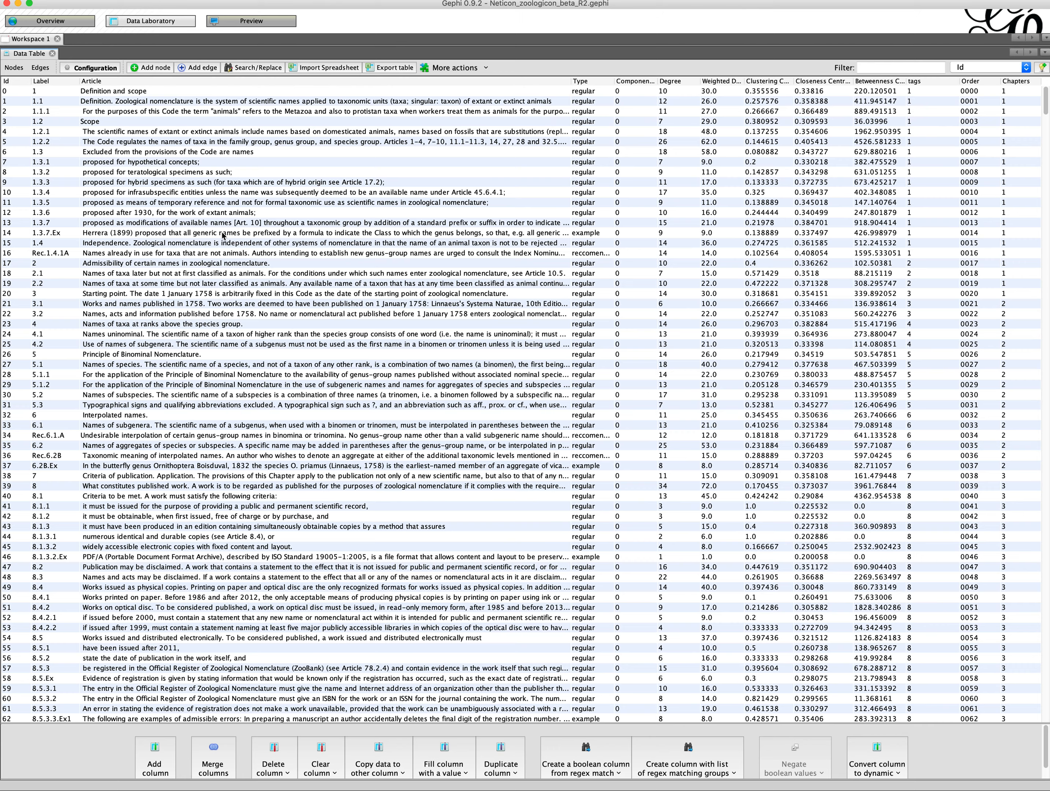
# Step: Select several node rows in turn to read their article texts
pyautogui.click(178, 245)
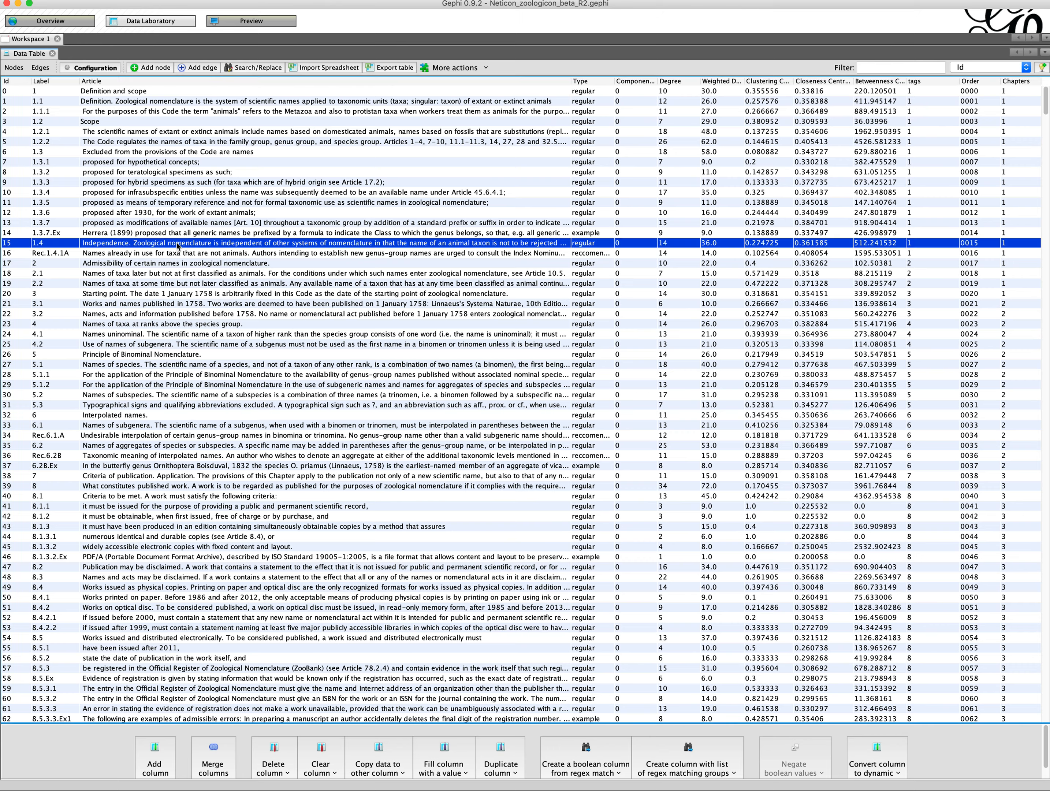
pyautogui.click(184, 265)
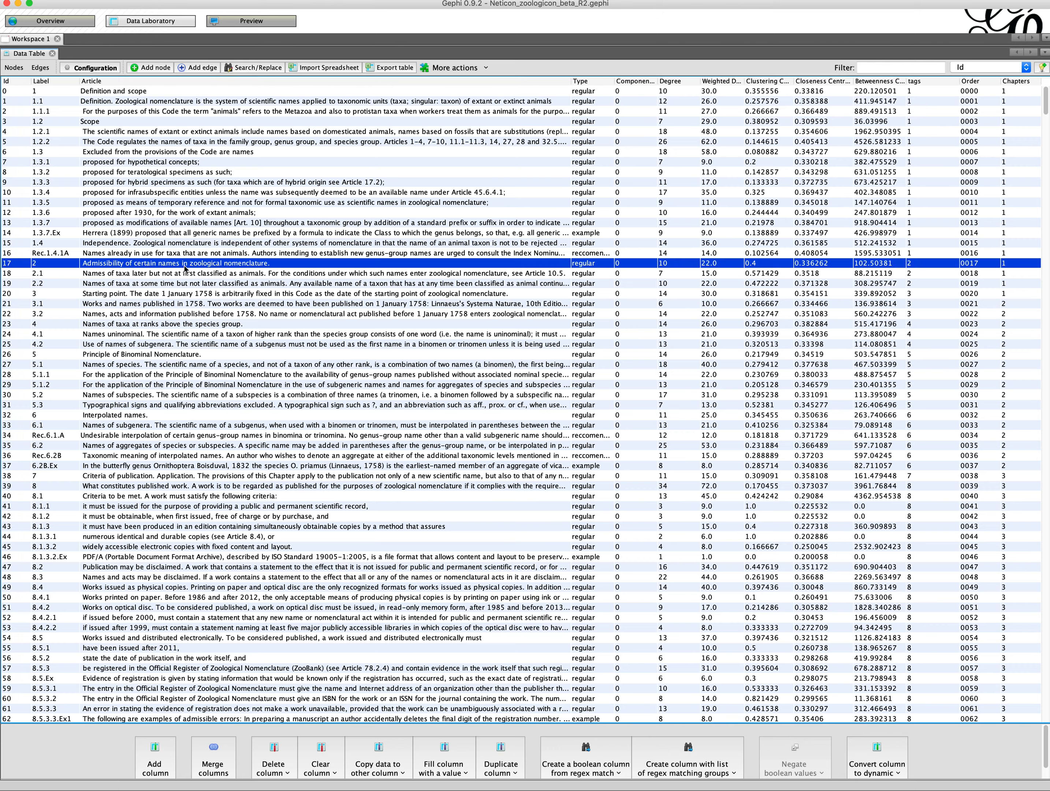
pyautogui.click(187, 274)
pyautogui.click(190, 285)
pyautogui.click(189, 296)
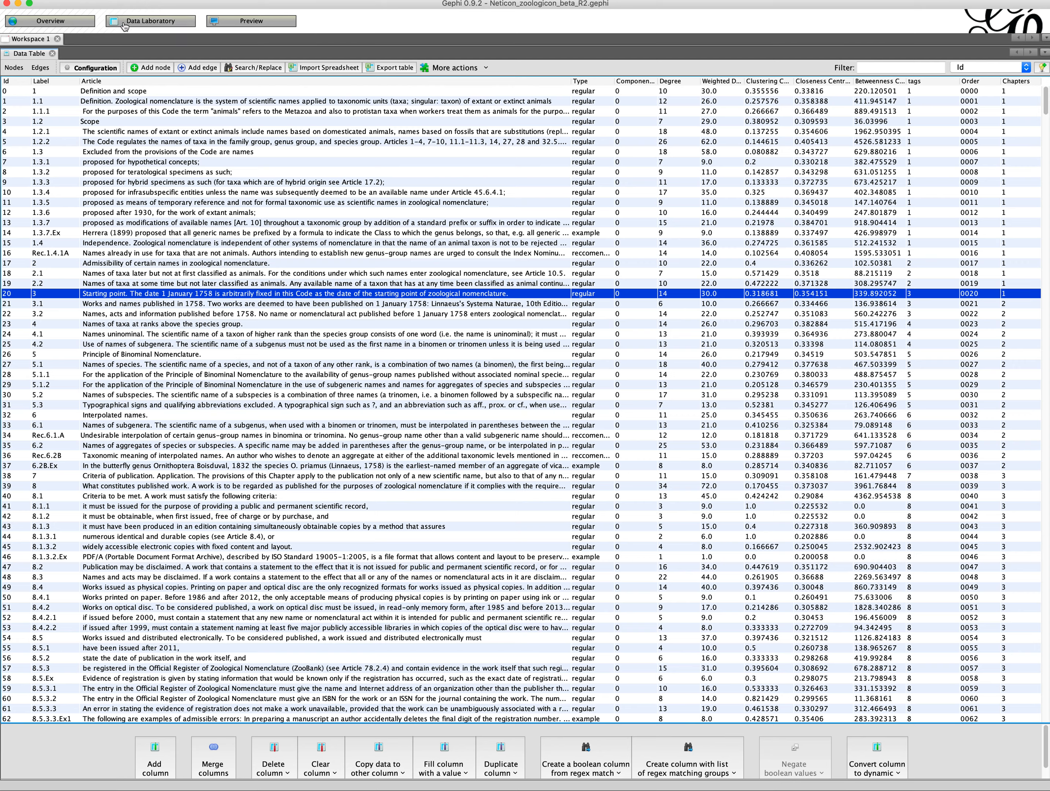
# Step: Open the Preview, apply the Default Straight preset and refresh the rendering
pyautogui.click(81, 26)
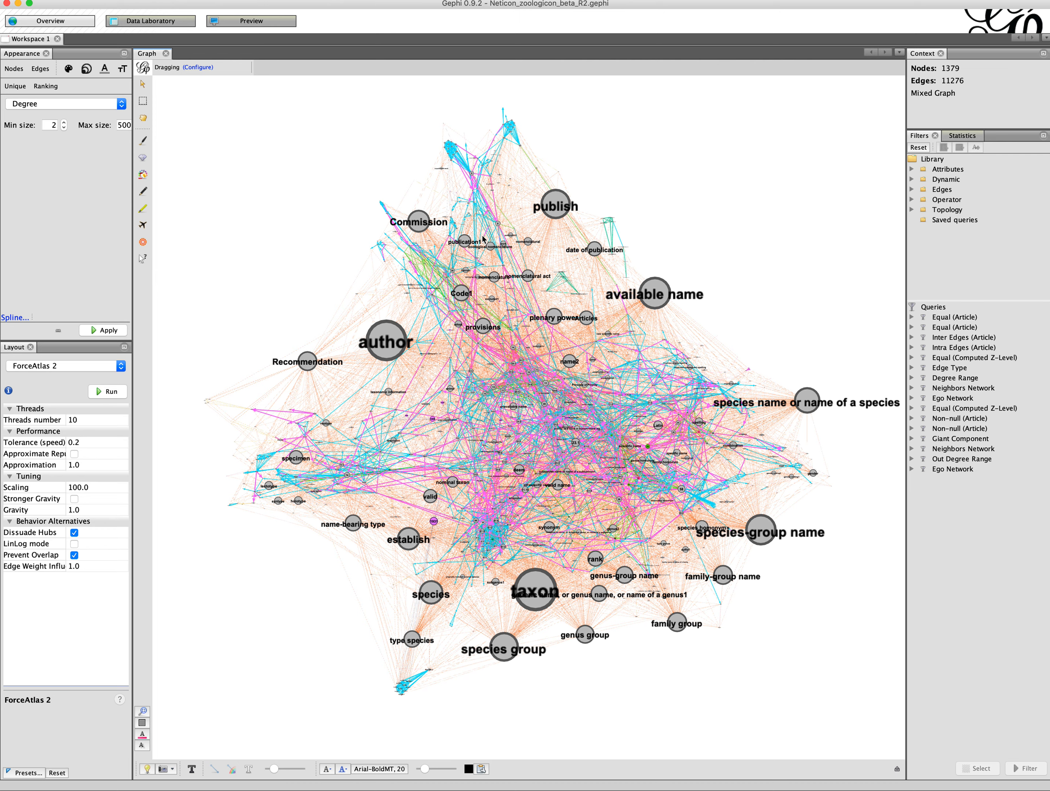
pyautogui.click(271, 24)
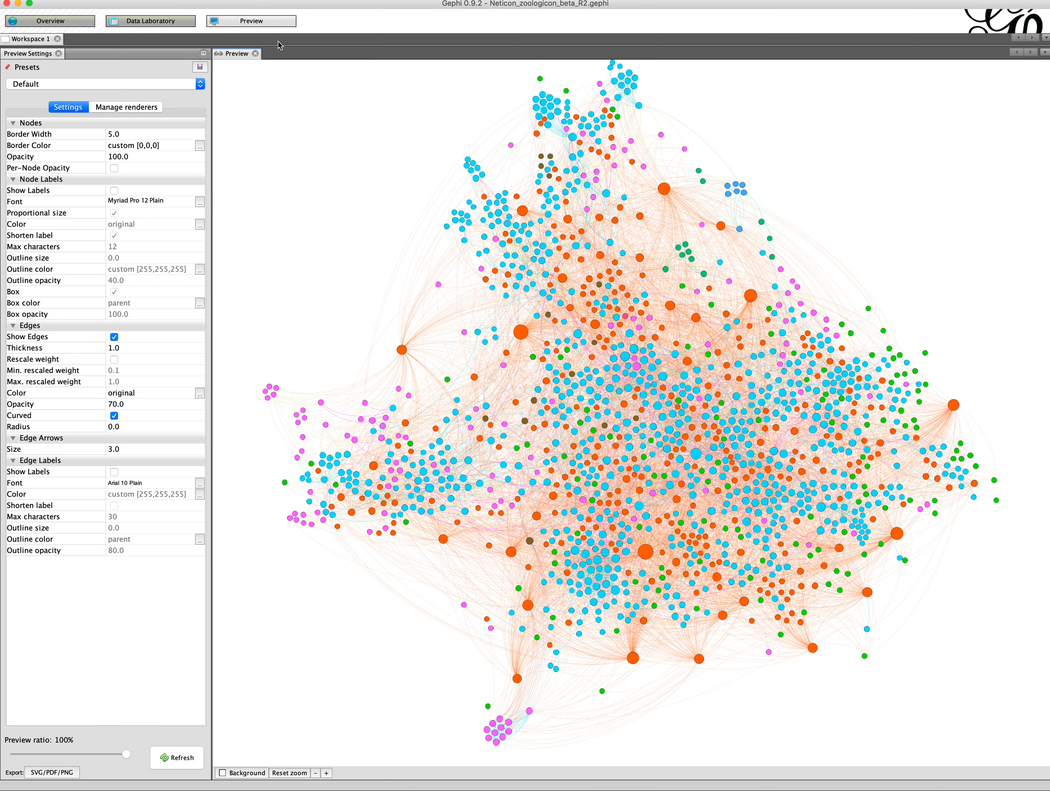
pyautogui.click(50, 86)
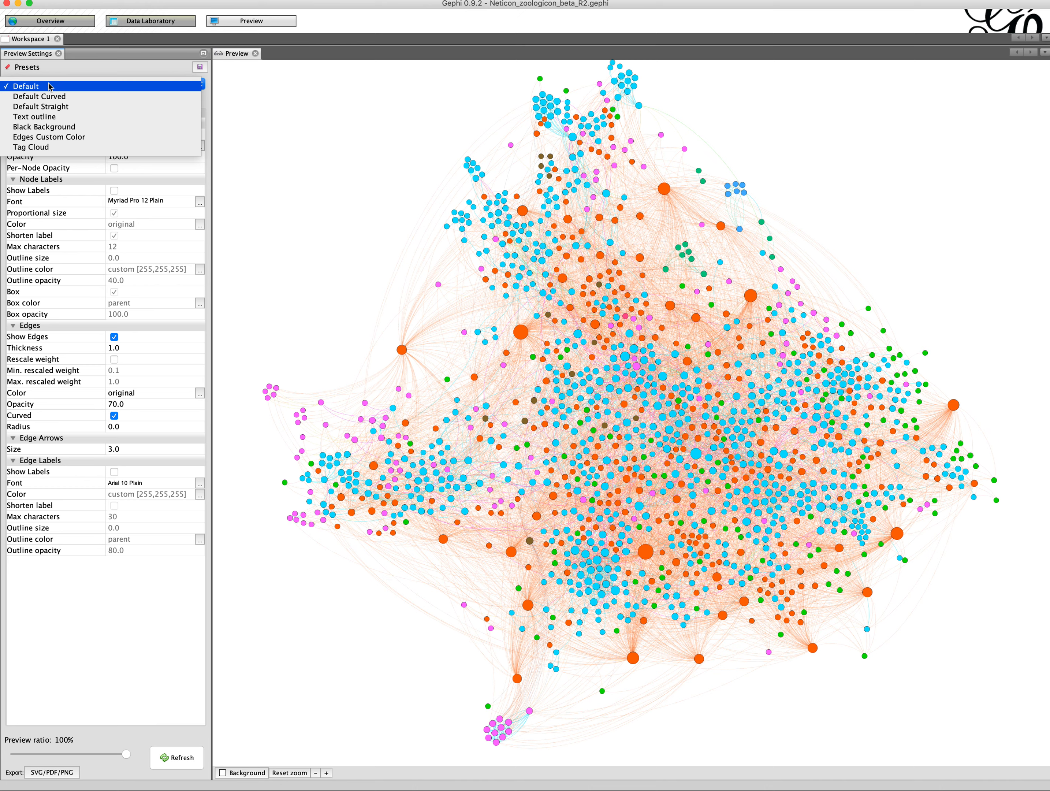
pyautogui.click(68, 106)
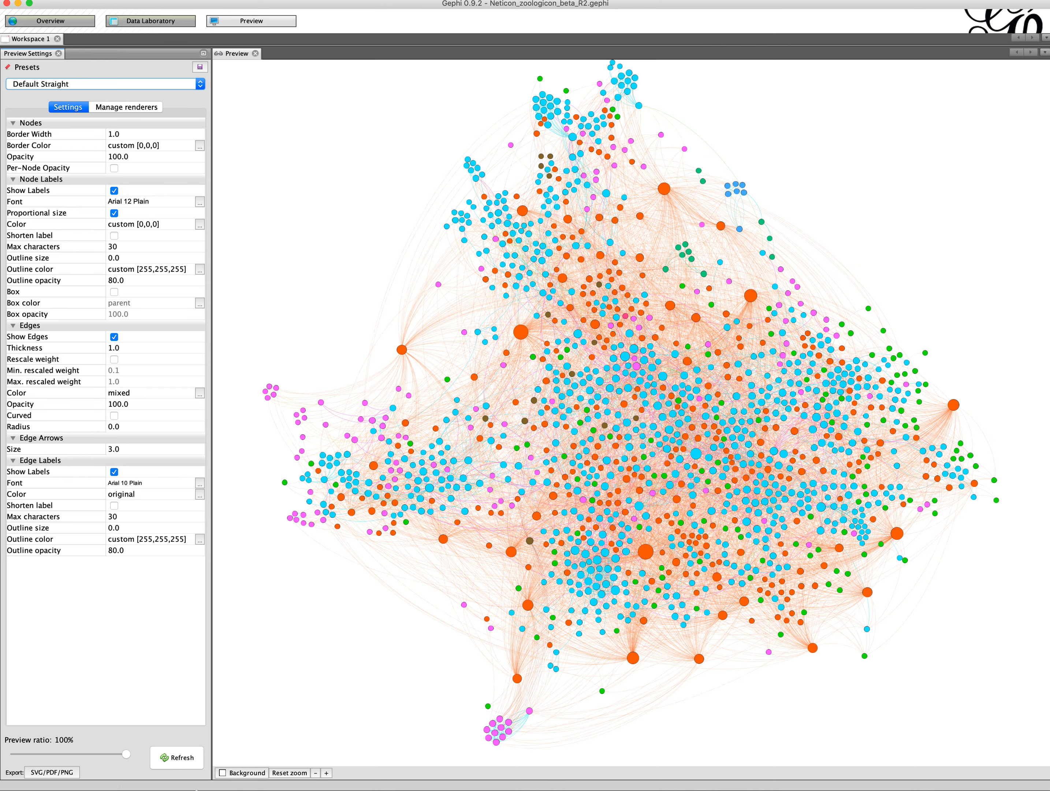
pyautogui.click(186, 761)
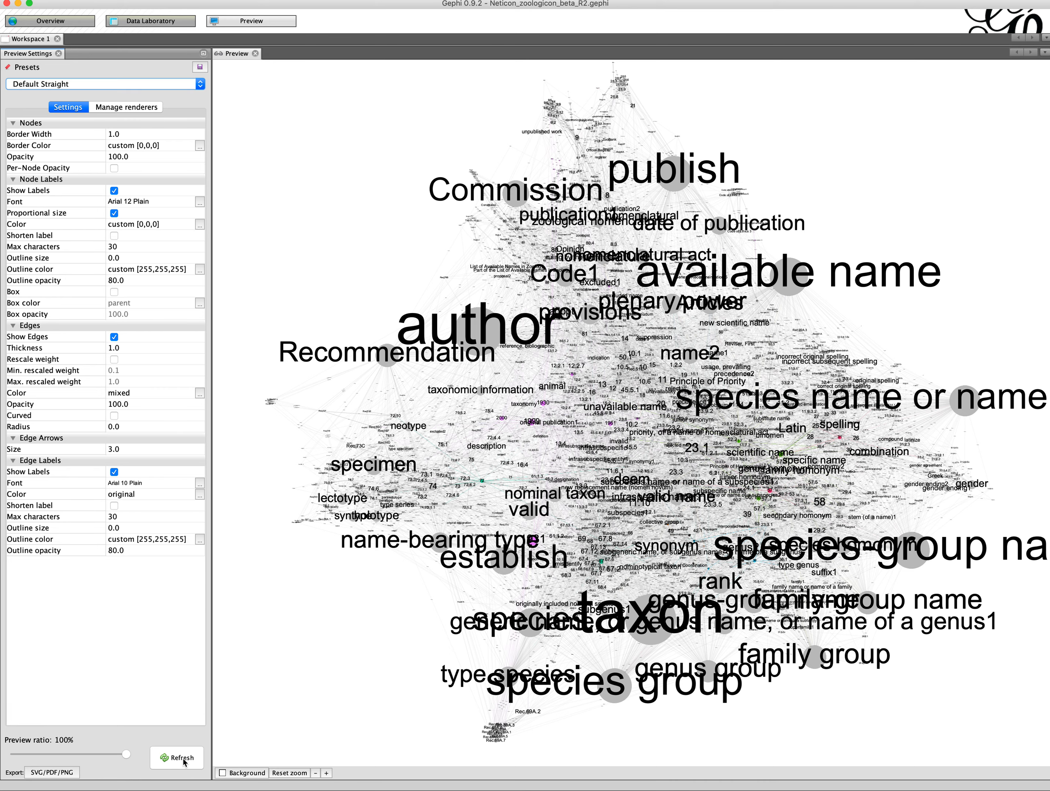
# Step: Toggle node labels off, refresh the preview, and turn node labels back on
pyautogui.click(114, 190)
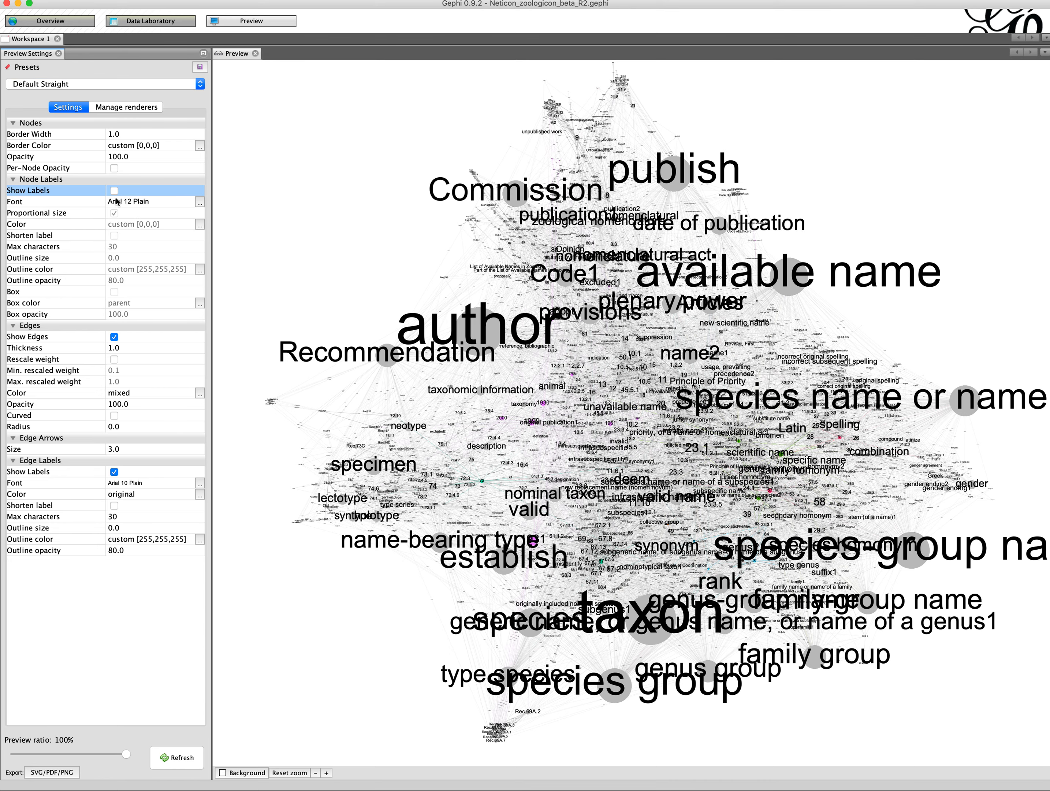
pyautogui.click(189, 760)
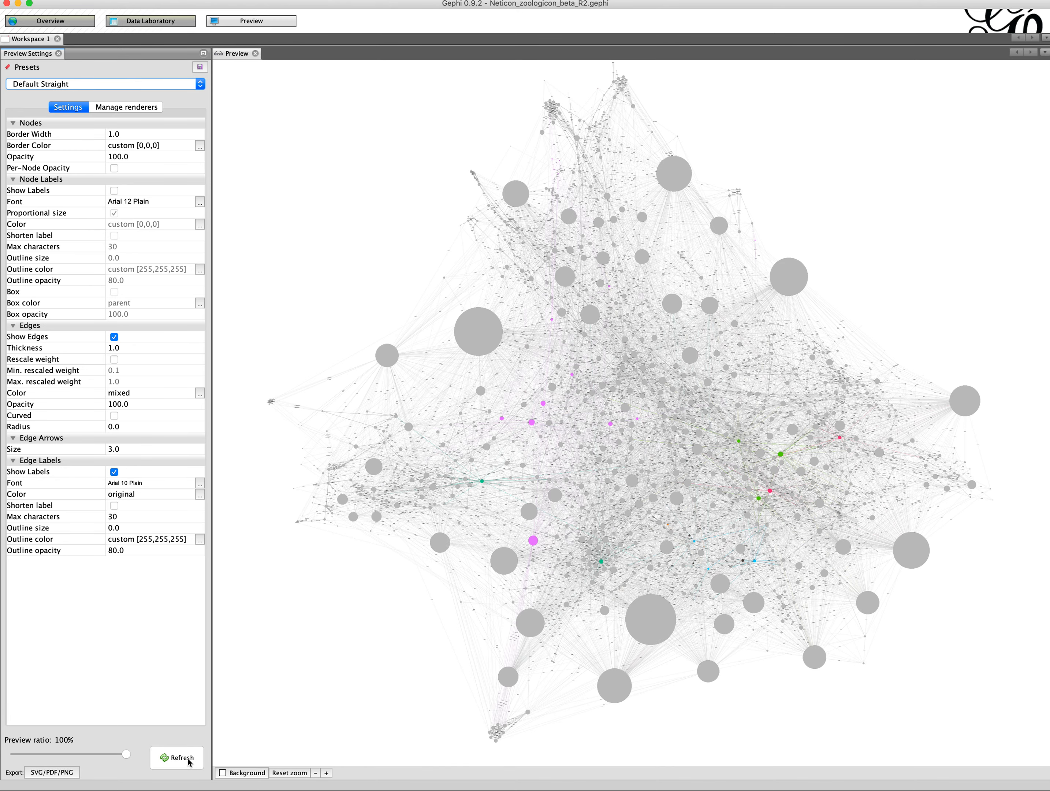
pyautogui.click(114, 190)
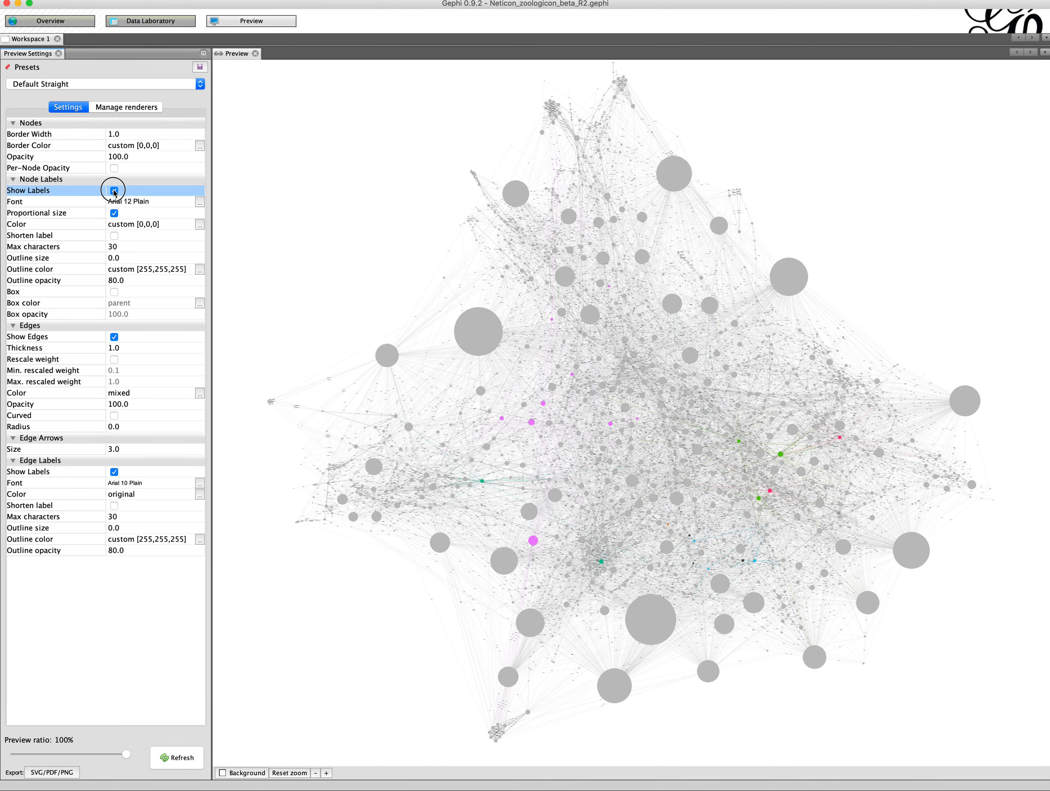
# Step: Apply the Default Curved preset, enable label shortening, and refresh the preview rendering
pyautogui.click(110, 86)
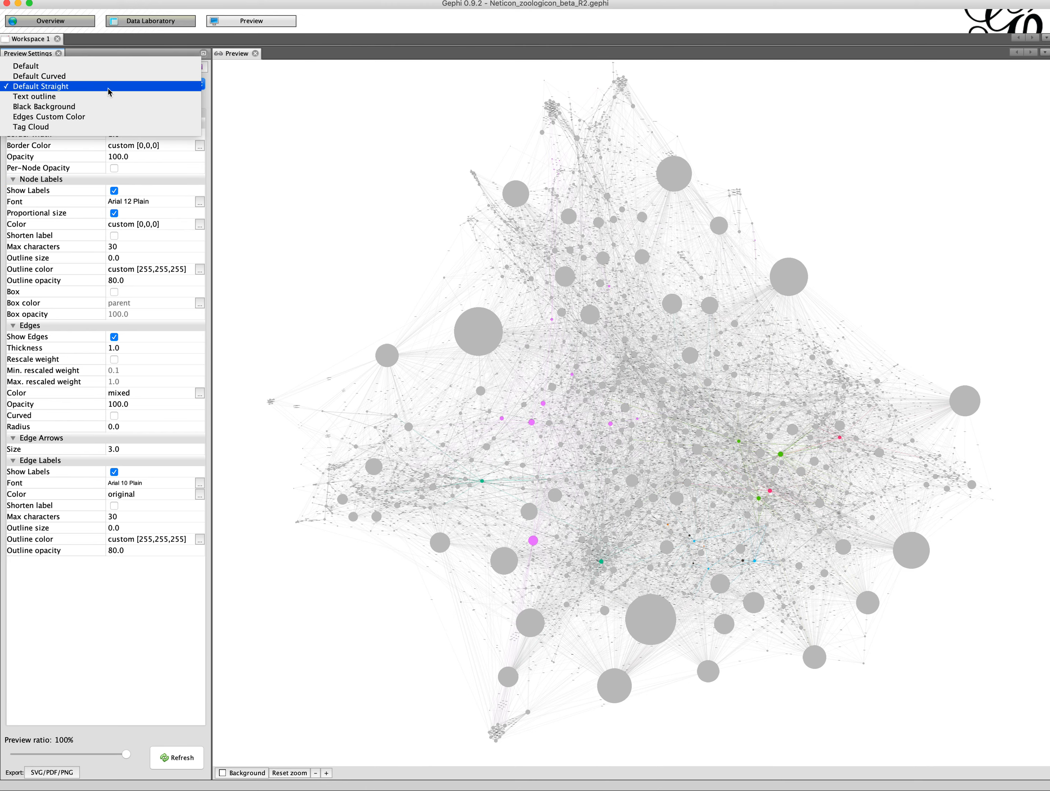
pyautogui.click(84, 77)
pyautogui.click(175, 757)
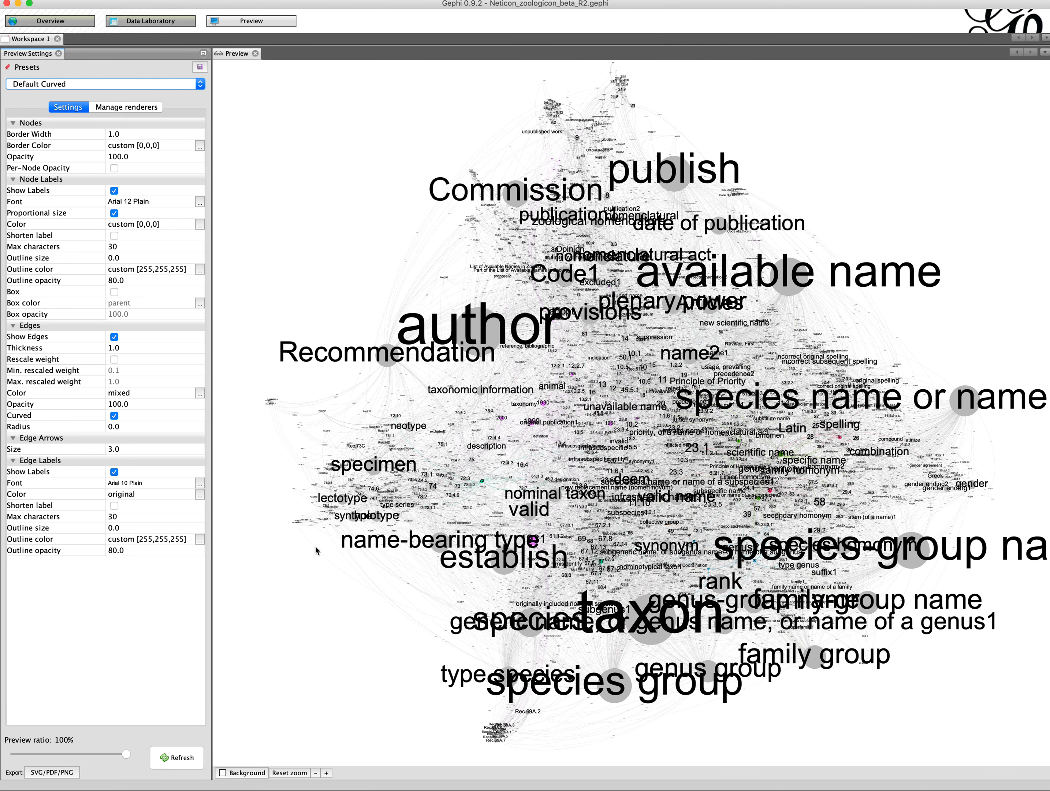
pyautogui.click(113, 236)
pyautogui.click(188, 762)
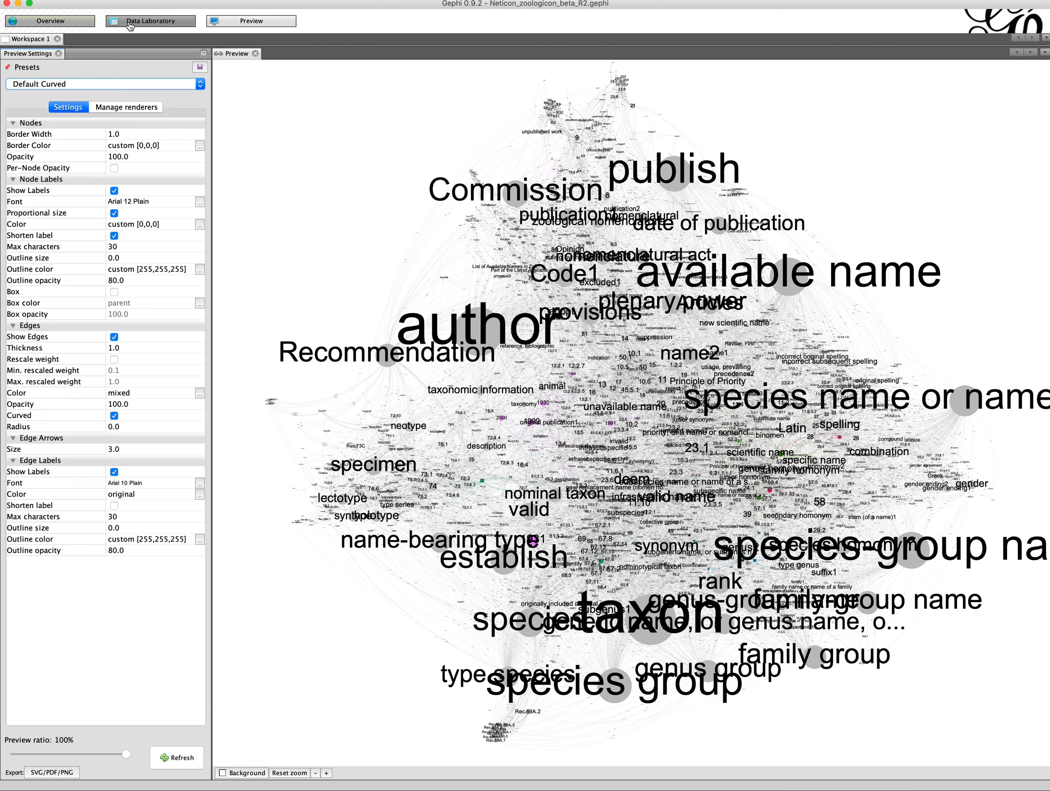
# Step: In the Data Laboratory nodes table, widen the Type column and scroll through the node rows
pyautogui.click(52, 22)
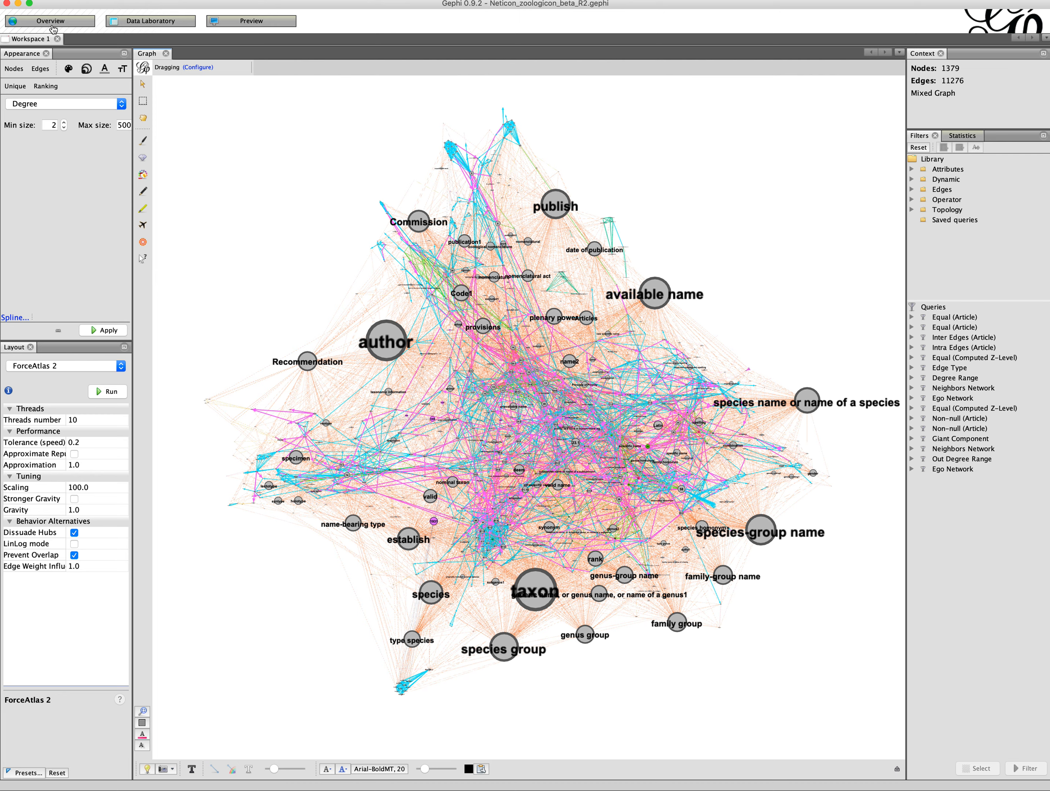
pyautogui.click(135, 27)
pyautogui.click(136, 29)
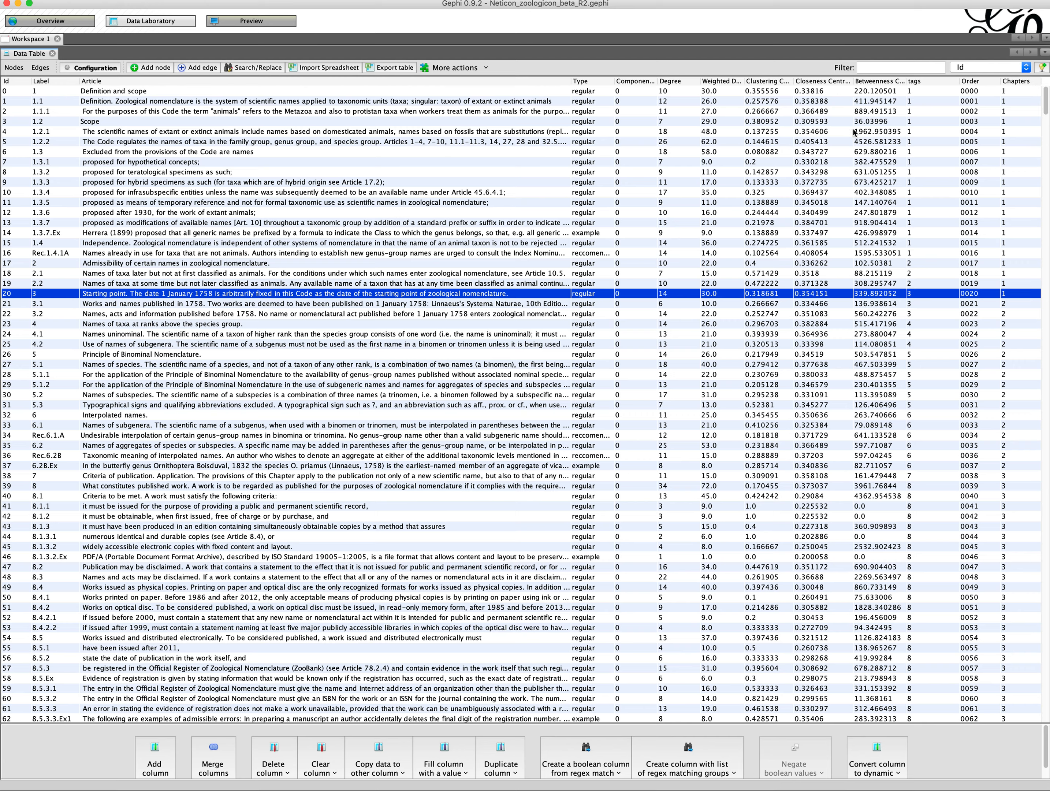
pyautogui.moveTo(614, 81); pyautogui.dragTo(653, 82)
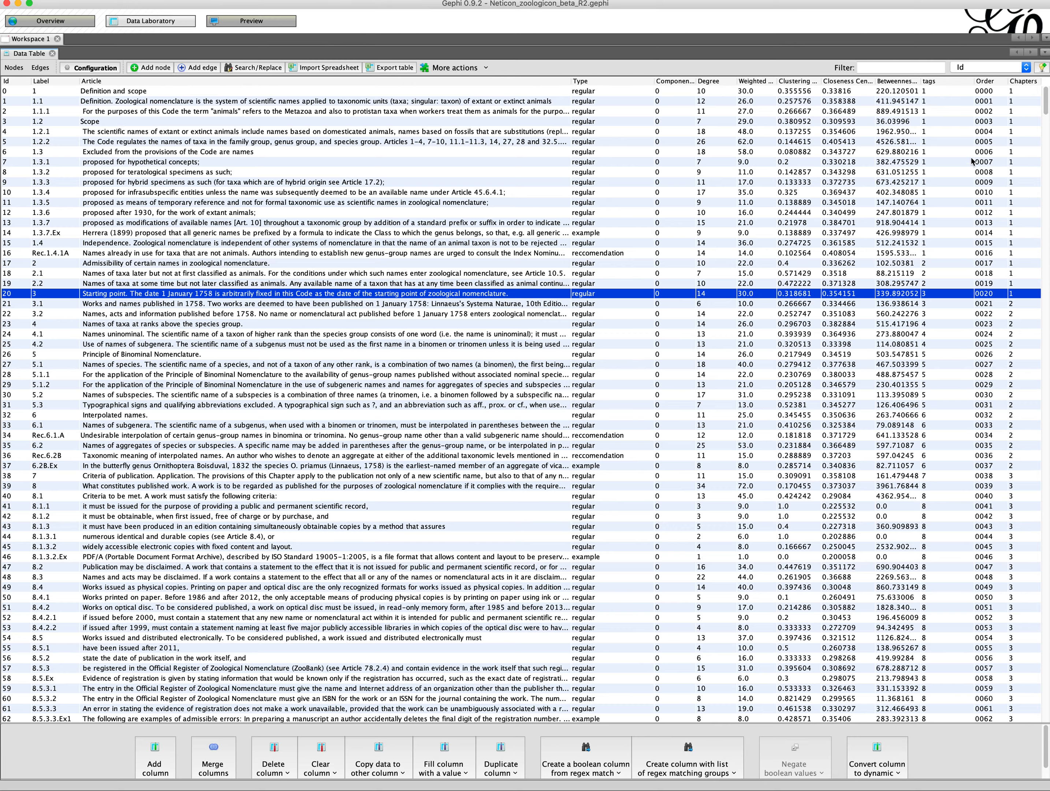
pyautogui.scroll(-9, 644, 252)
pyautogui.scroll(-20, 645, 252)
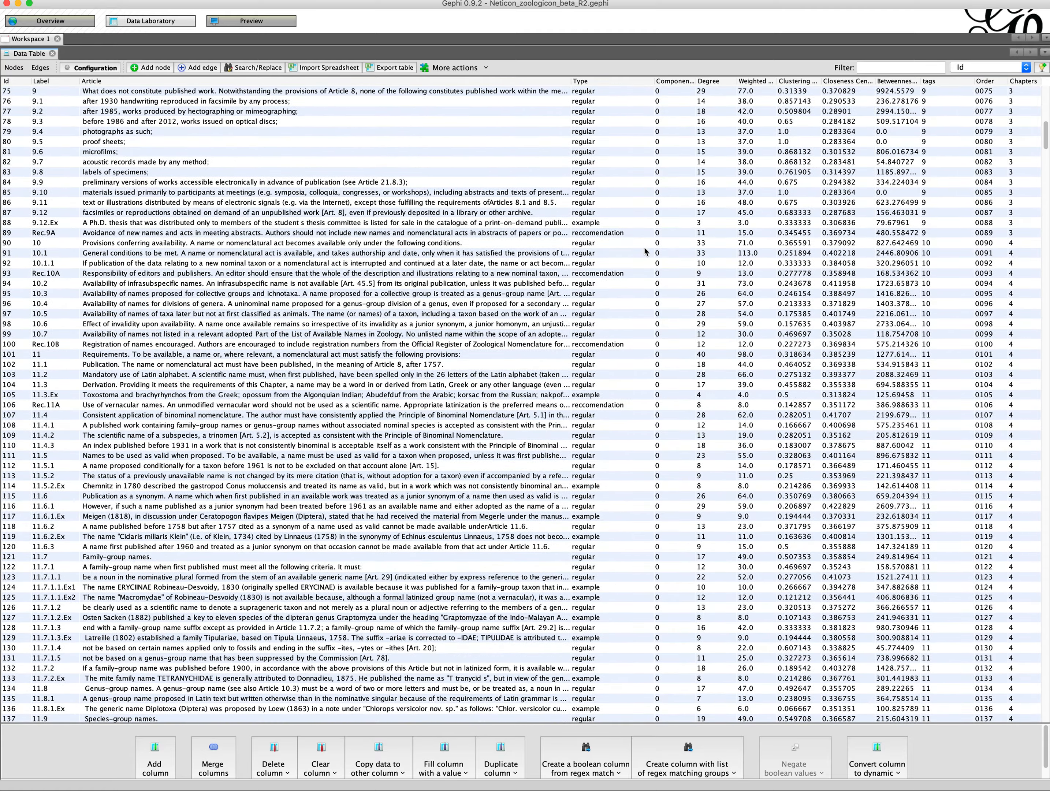
pyautogui.scroll(-20, 645, 252)
pyautogui.scroll(20, 644, 252)
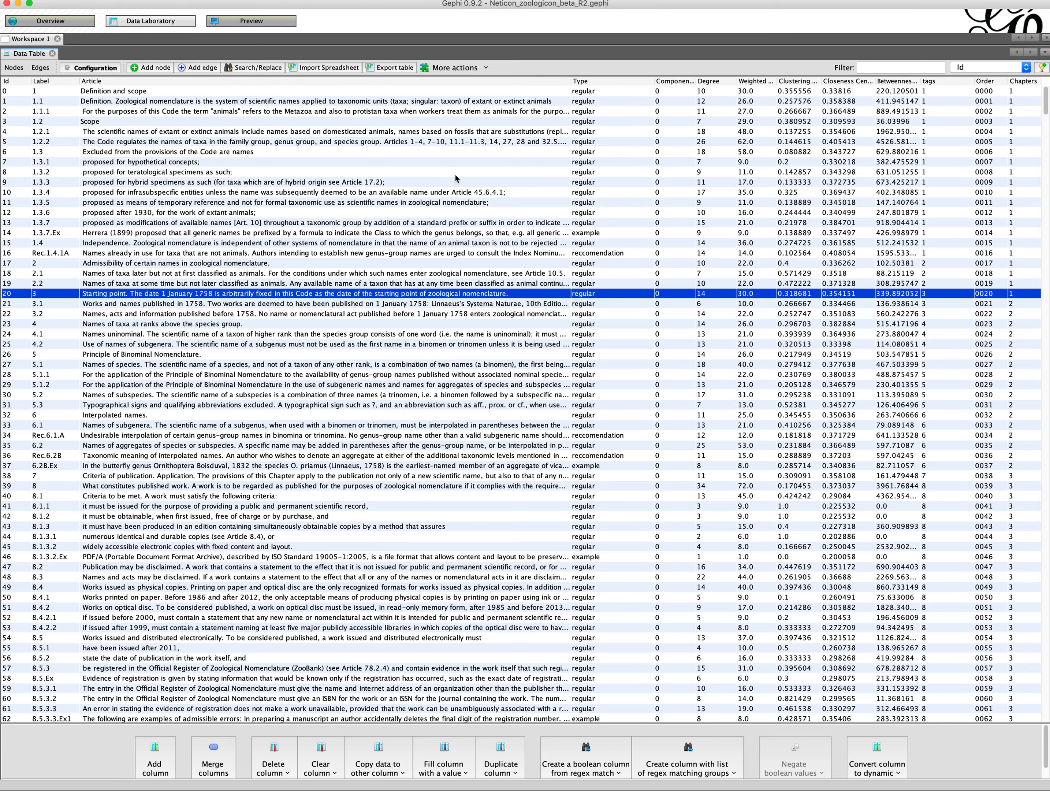
# Step: Set the Degree-ranked node sizes to a minimum of 10 and a maximum of 300 and apply them
pyautogui.click(56, 26)
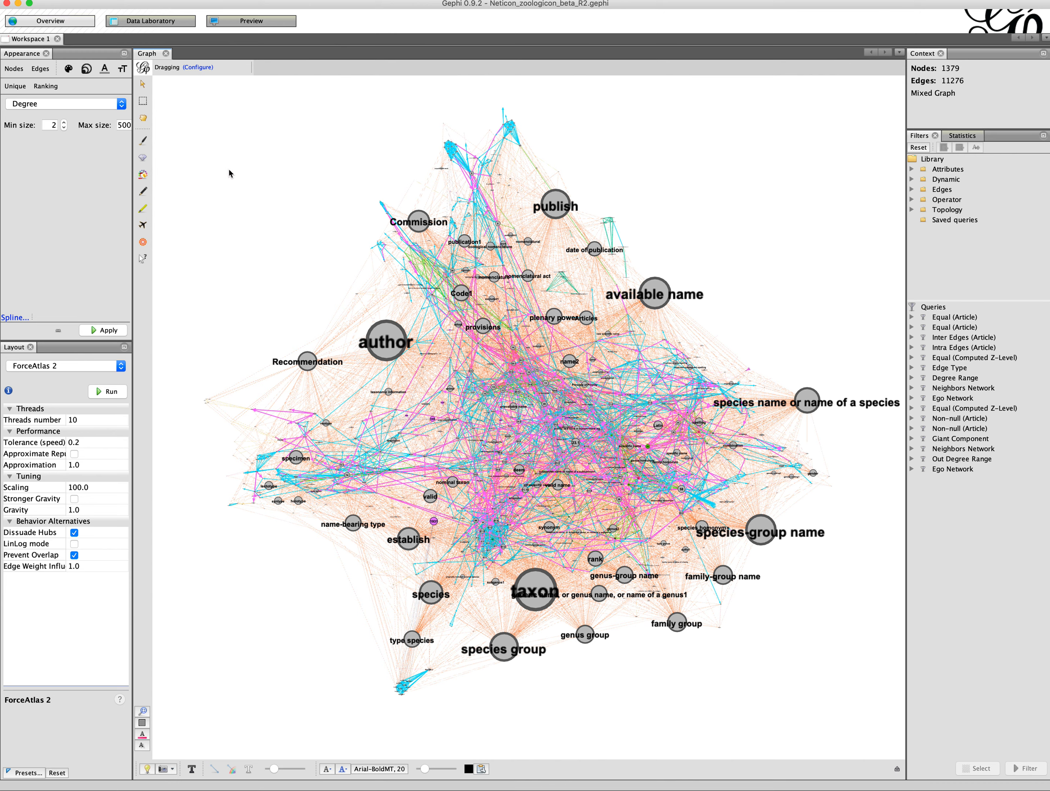
pyautogui.doubleClick(125, 125)
pyautogui.write('300')
pyautogui.doubleClick(52, 126)
pyautogui.write('10')
pyautogui.click(104, 330)
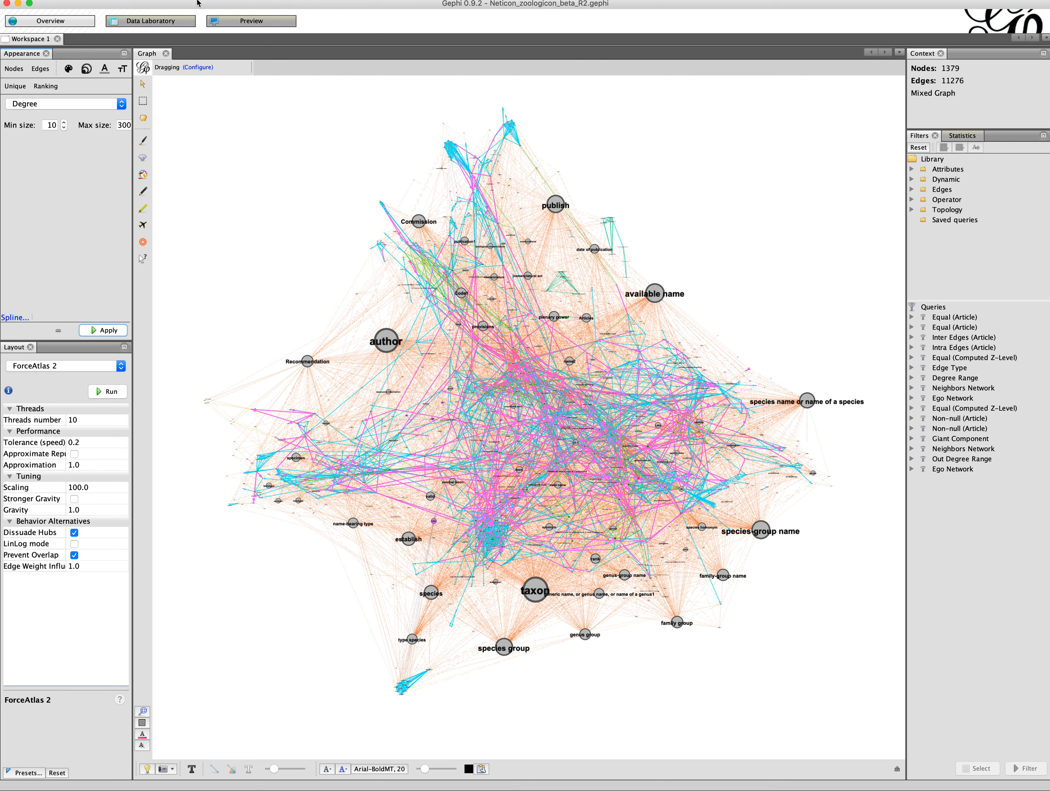
# Step: Set node colors to a Chapters partition using a recent color palette
pyautogui.click(12, 69)
pyautogui.click(70, 69)
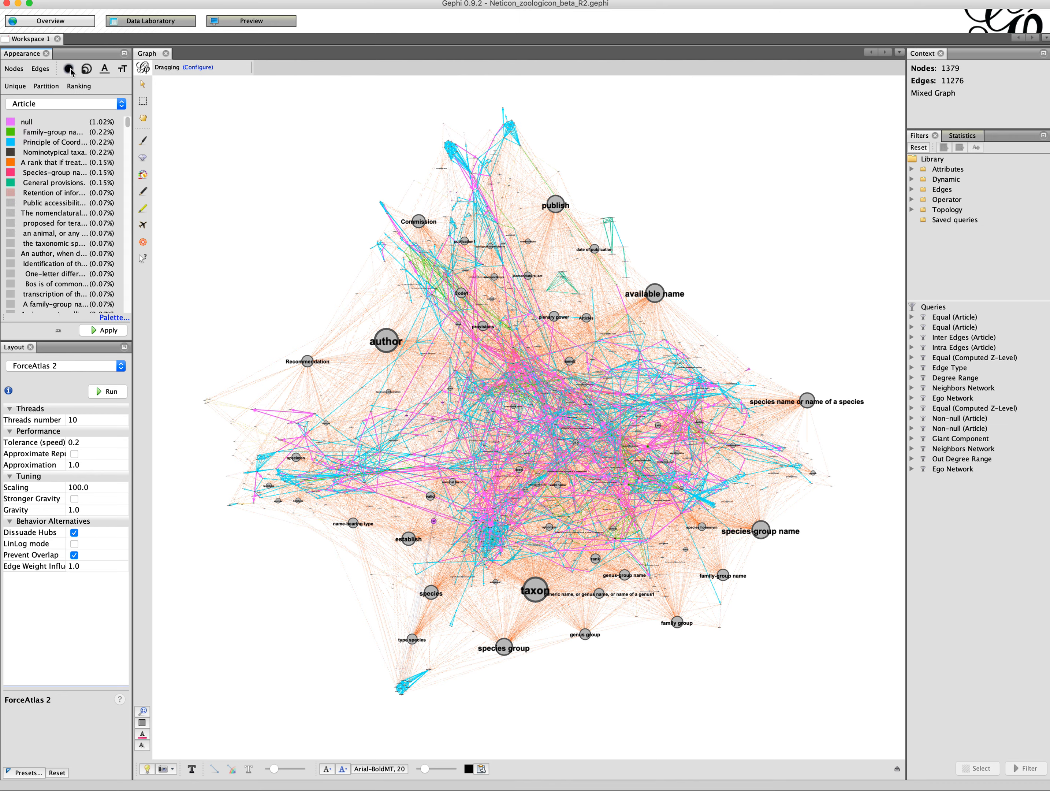
pyautogui.click(64, 108)
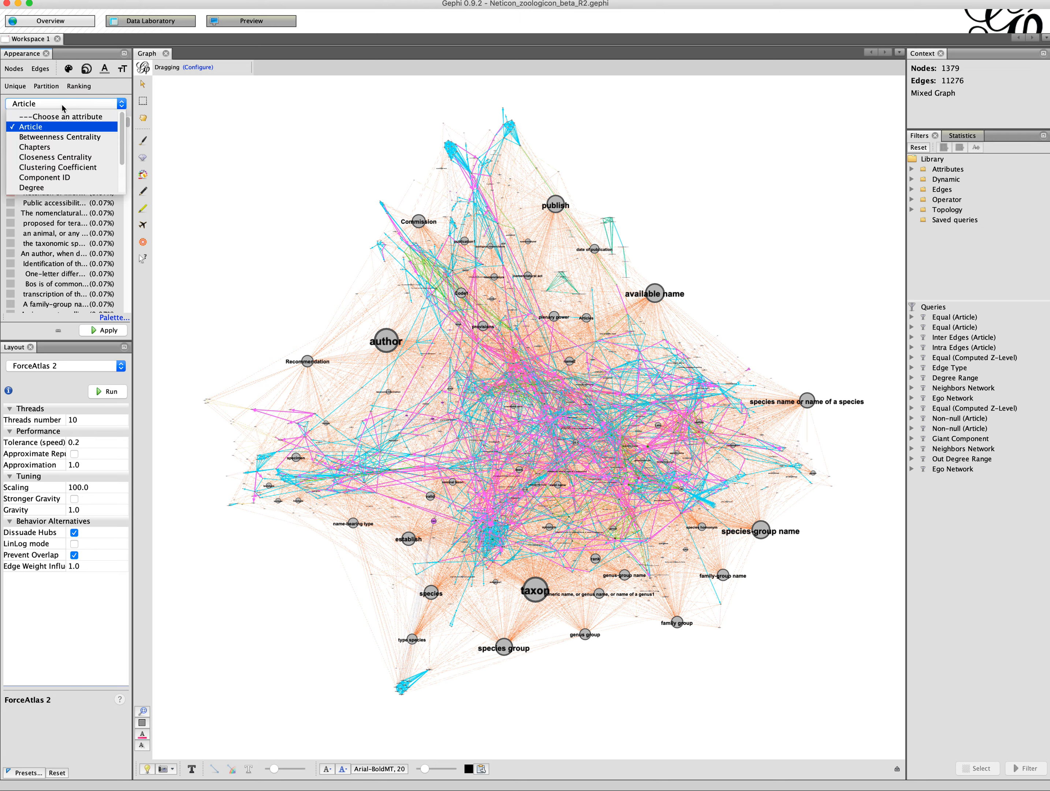
pyautogui.scroll(-2, 76, 159)
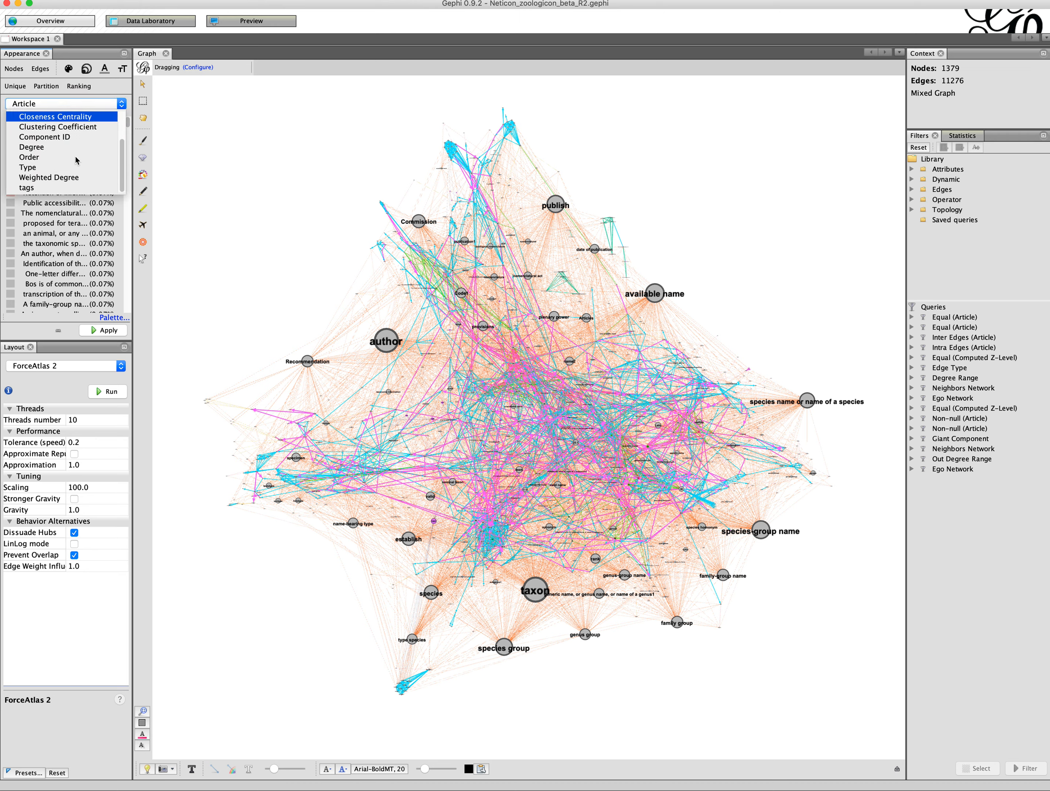
pyautogui.scroll(2, 74, 163)
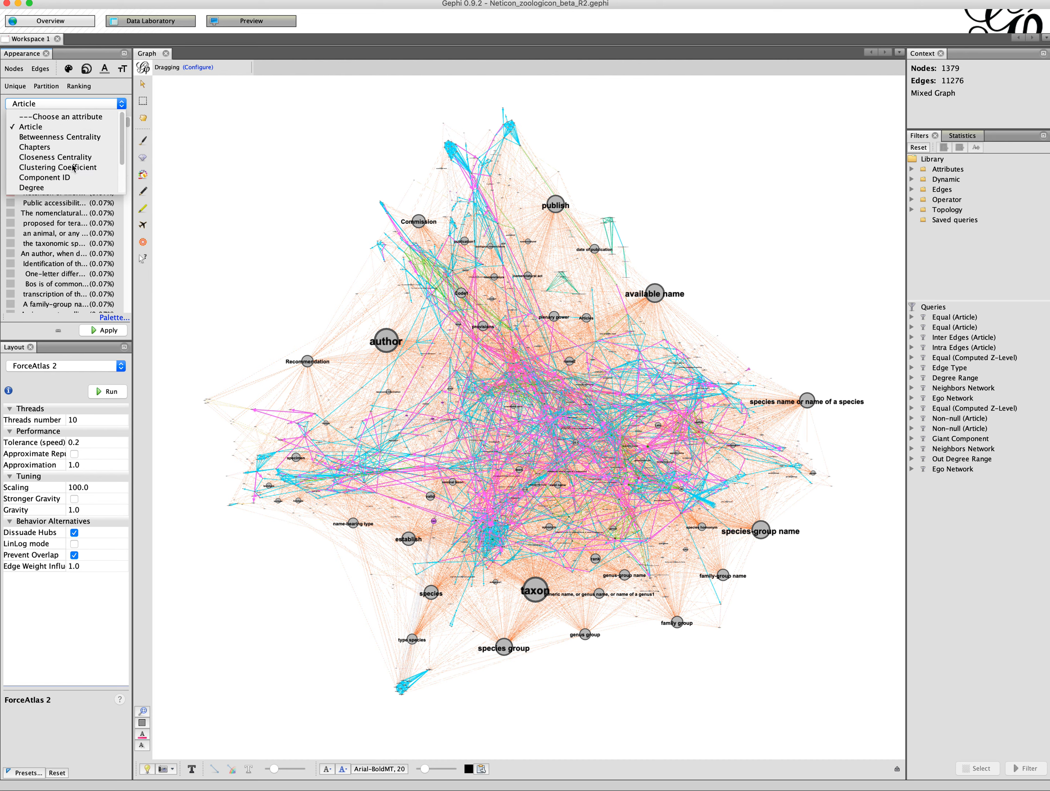
pyautogui.click(47, 148)
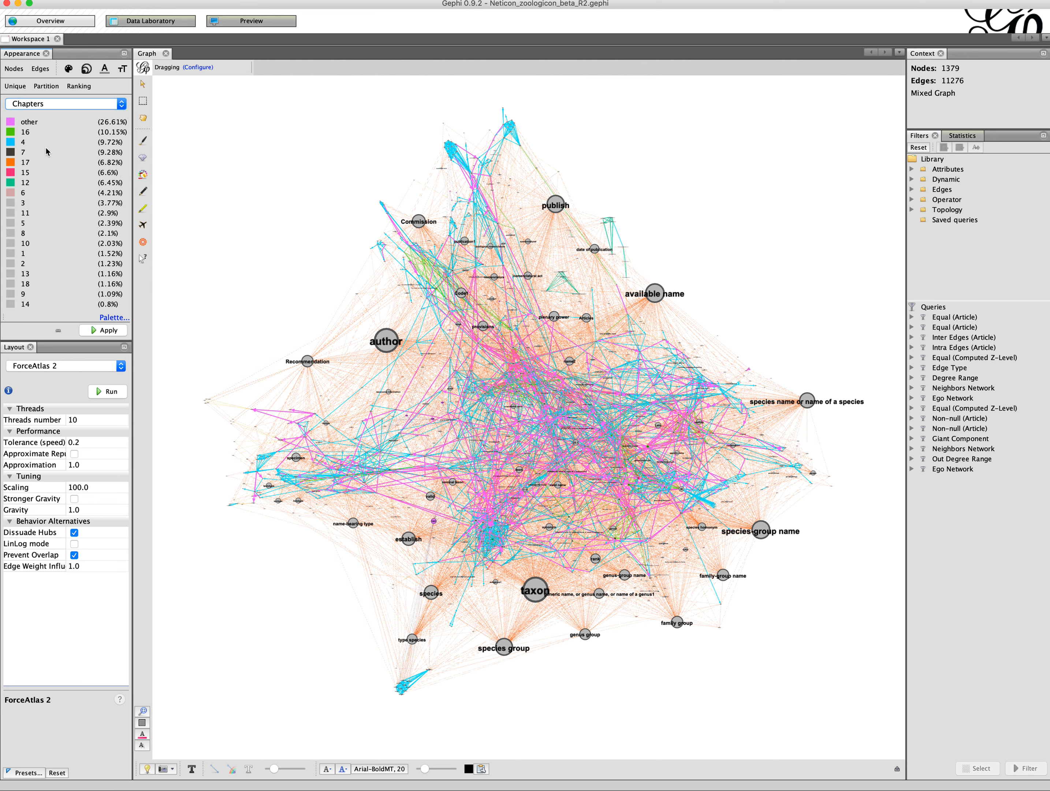
pyautogui.click(113, 318)
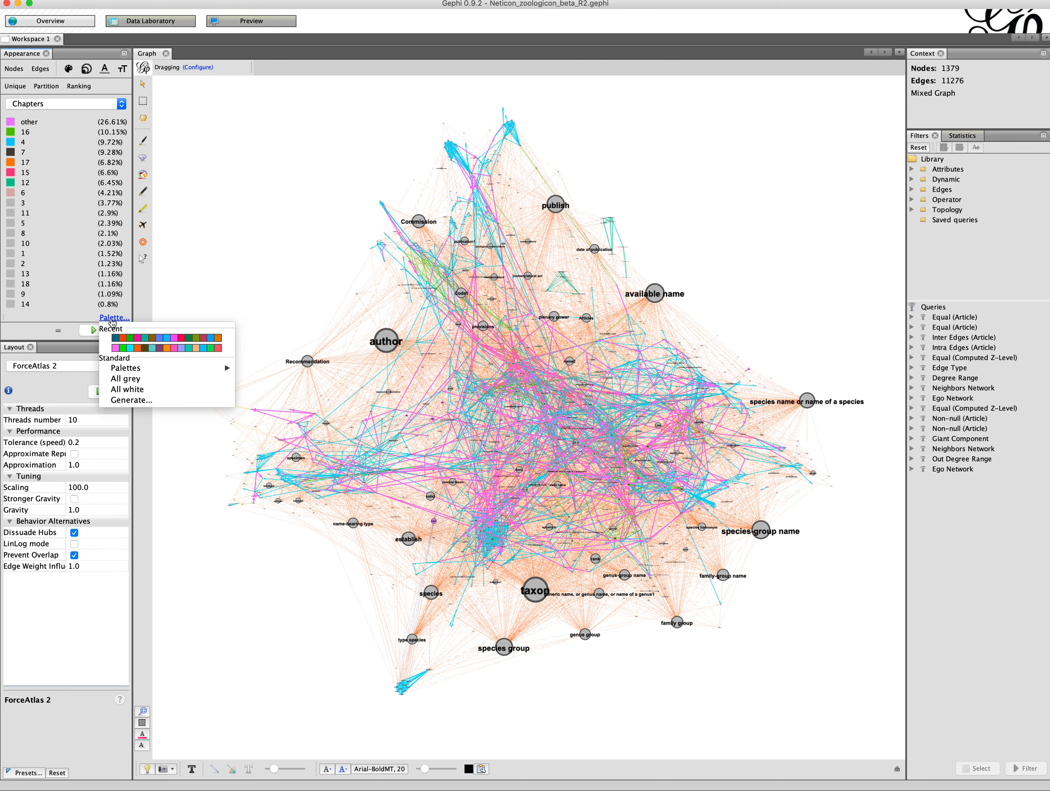
pyautogui.click(167, 350)
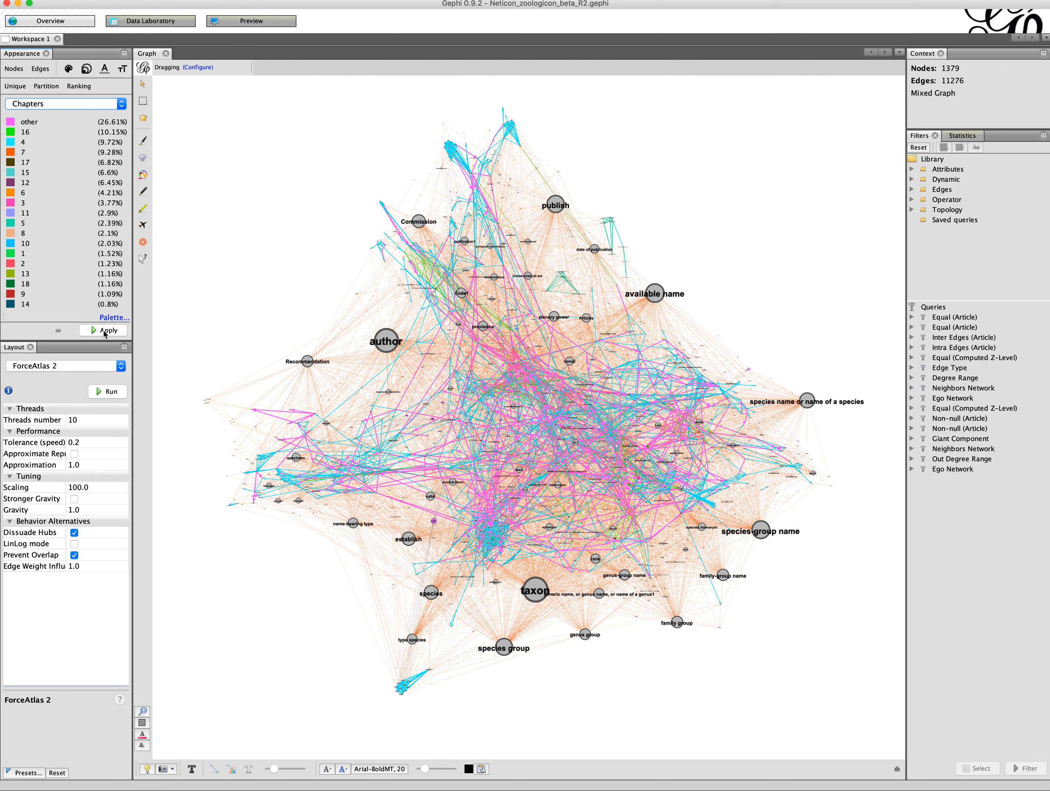
pyautogui.click(113, 317)
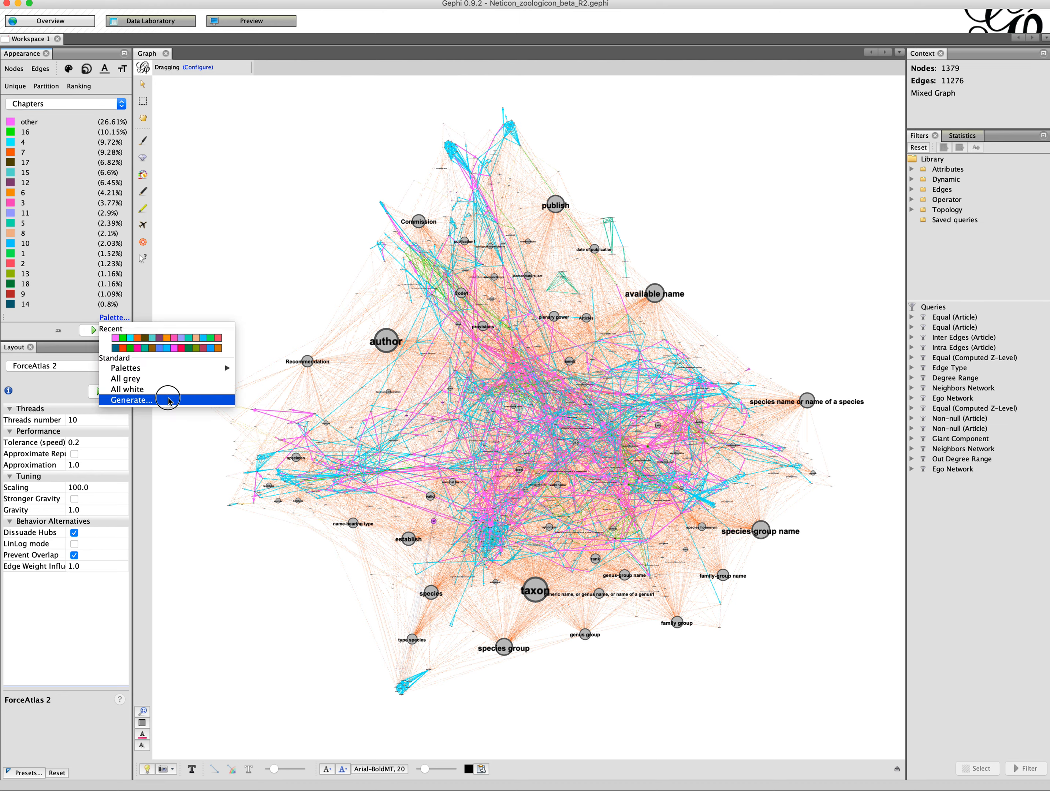
pyautogui.click(165, 402)
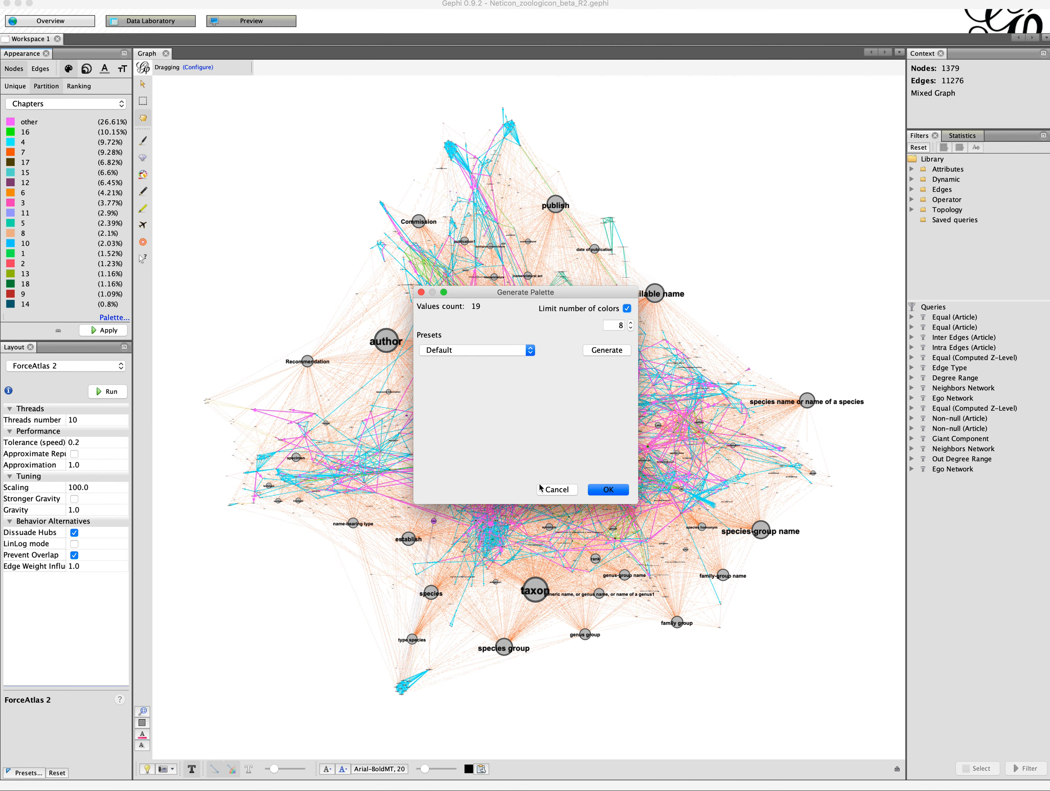
pyautogui.click(557, 488)
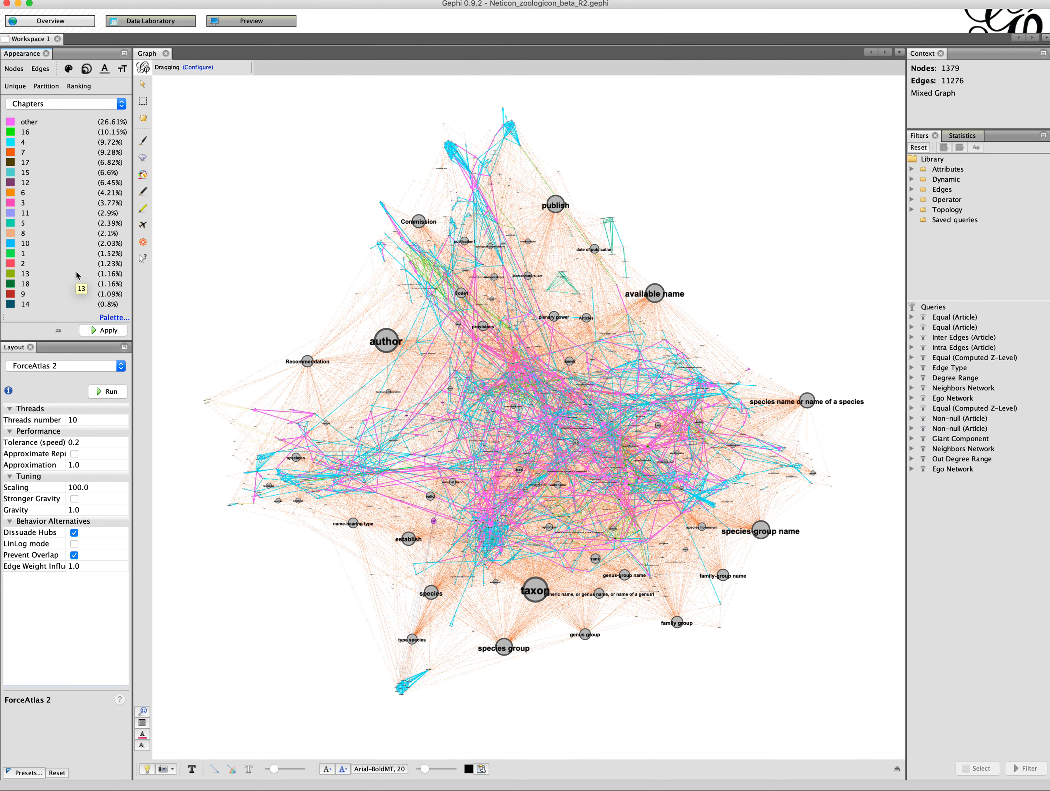
# Step: Apply the Chapters node colors and apply a uniform #c0c0c0 edge color
pyautogui.click(108, 330)
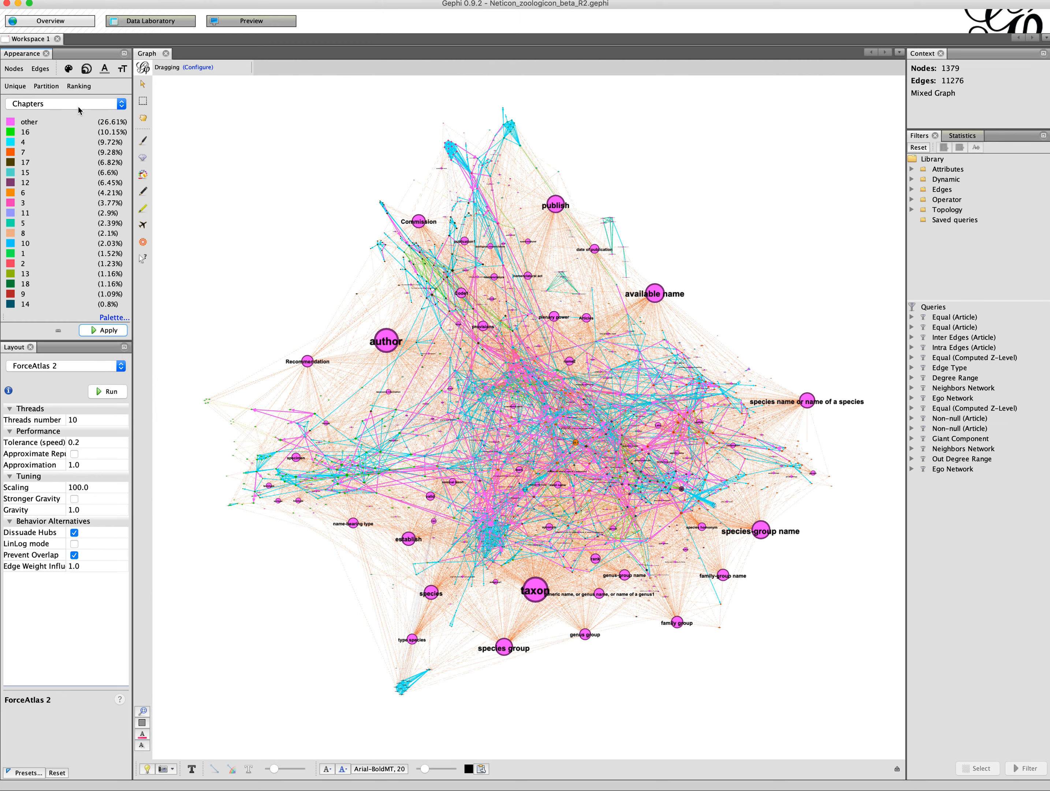
pyautogui.click(40, 69)
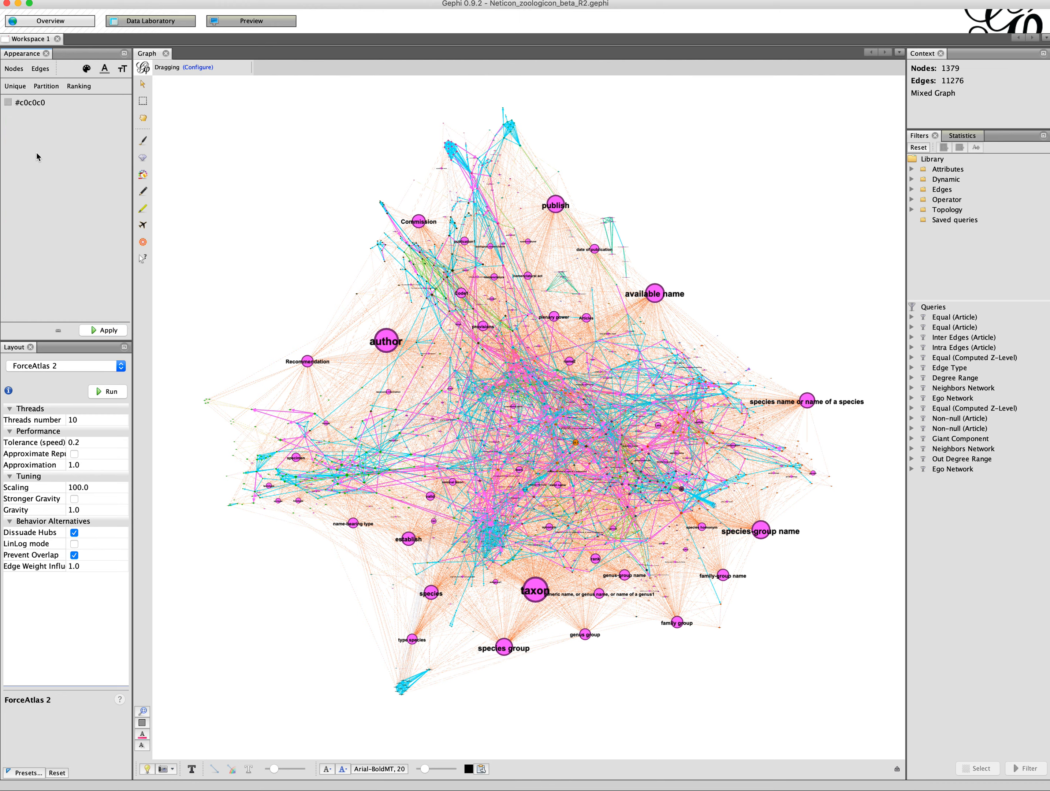
pyautogui.click(85, 69)
pyautogui.click(100, 332)
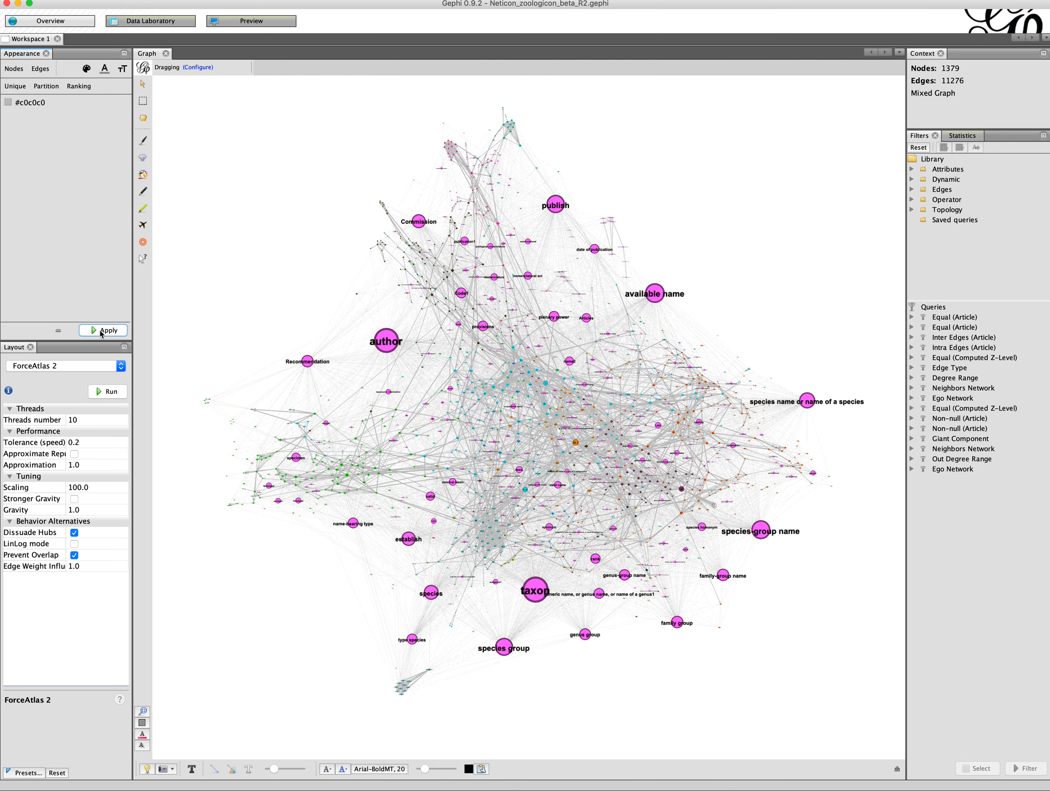
# Step: Run the ForceAtlas 2 layout and drag the author node toward the upper left while it runs
pyautogui.scroll(5, 550, 428)
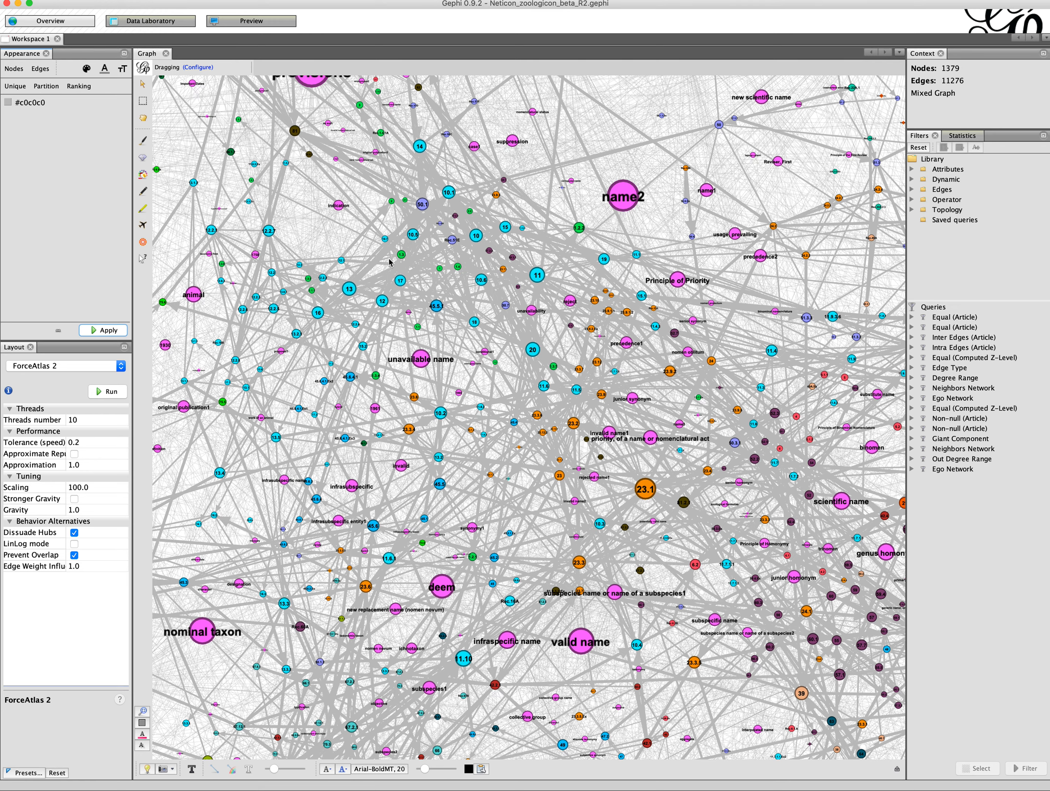
pyautogui.scroll(-5, 516, 389)
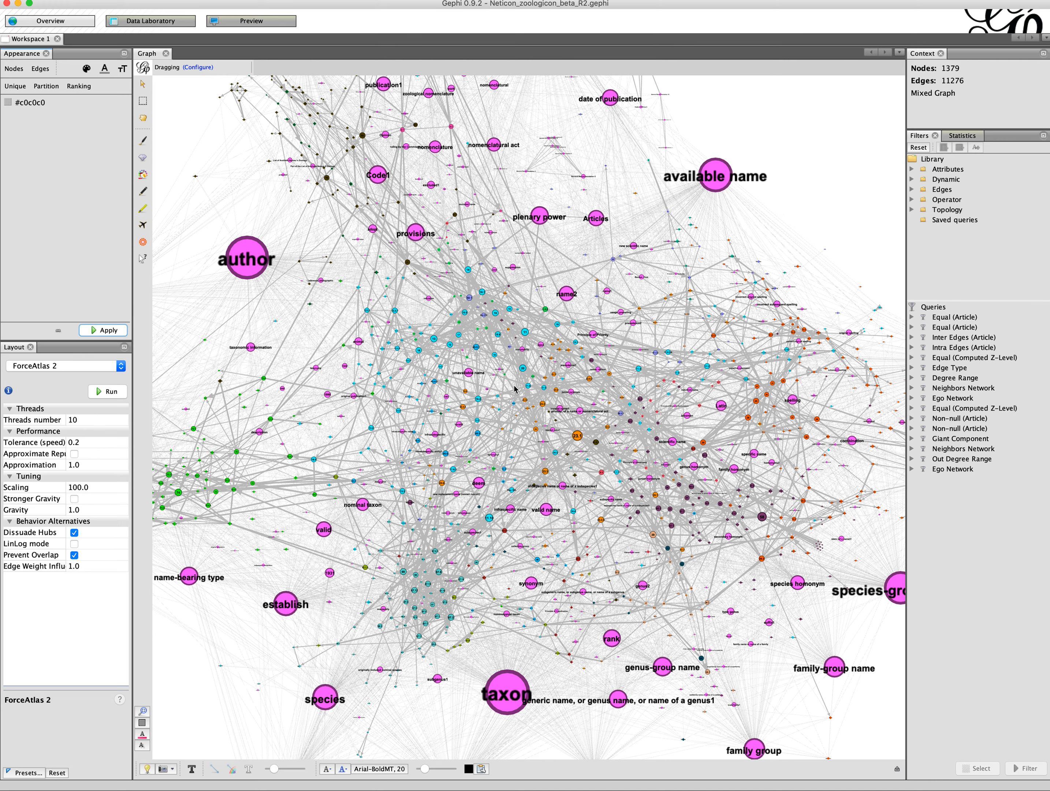
pyautogui.scroll(-5, 580, 481)
pyautogui.scroll(3, 580, 484)
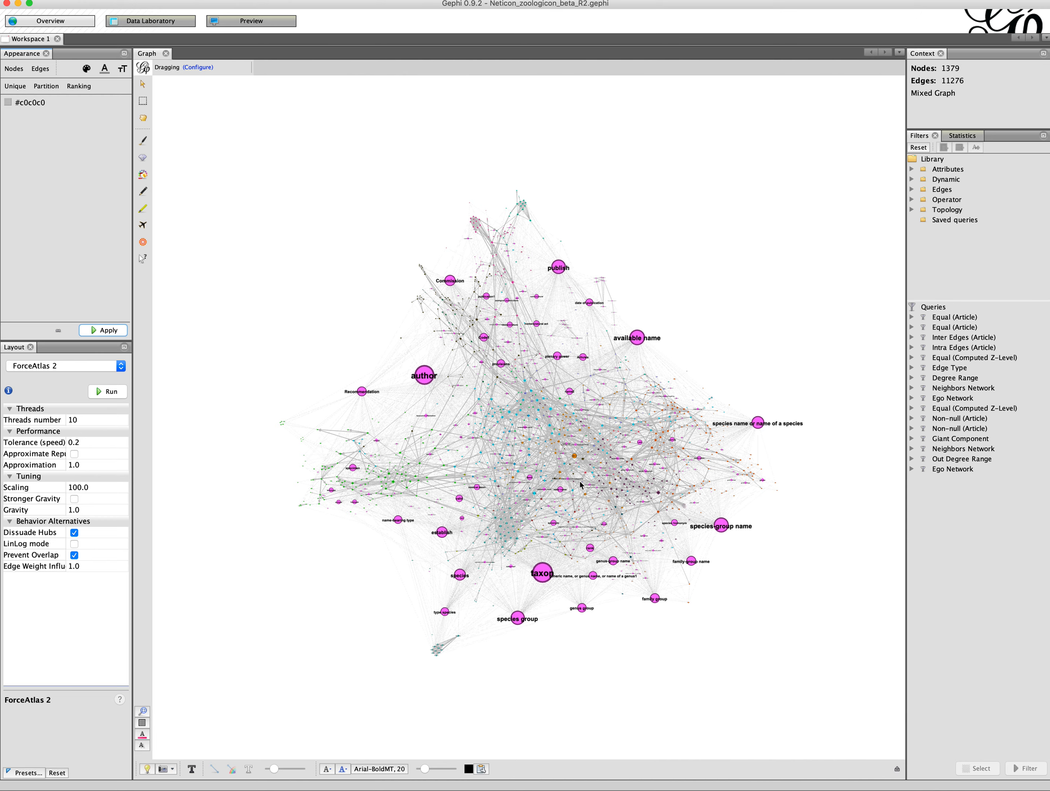
pyautogui.scroll(3, 580, 484)
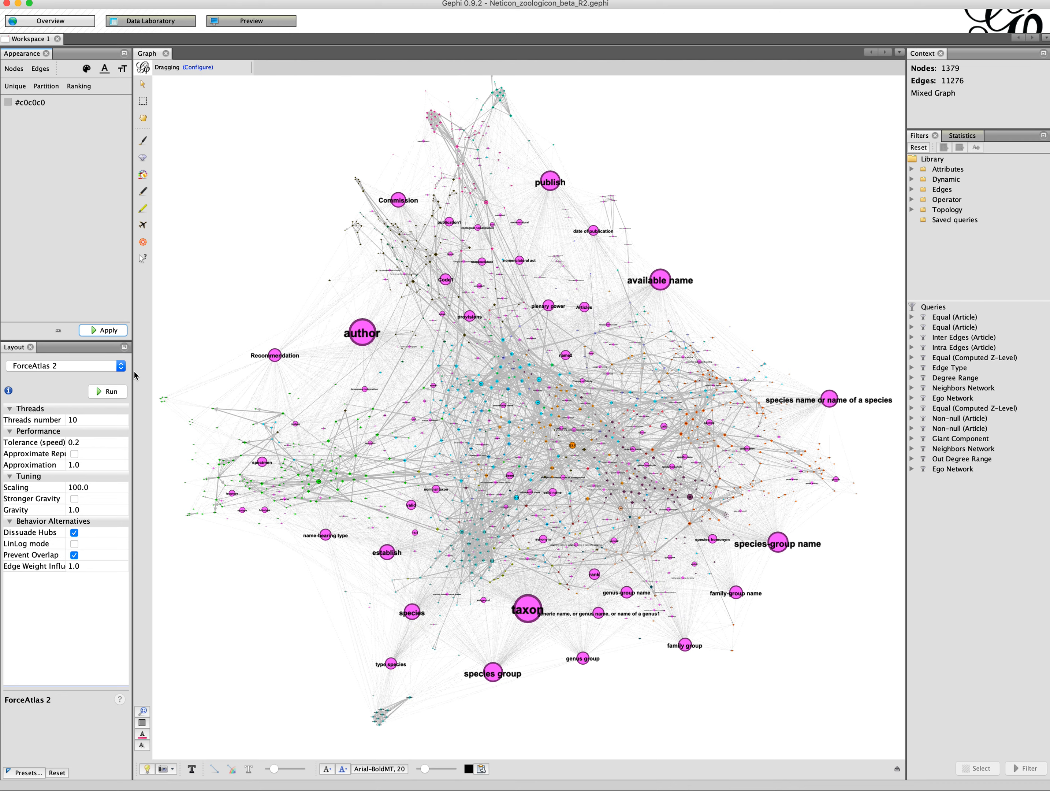
pyautogui.click(115, 394)
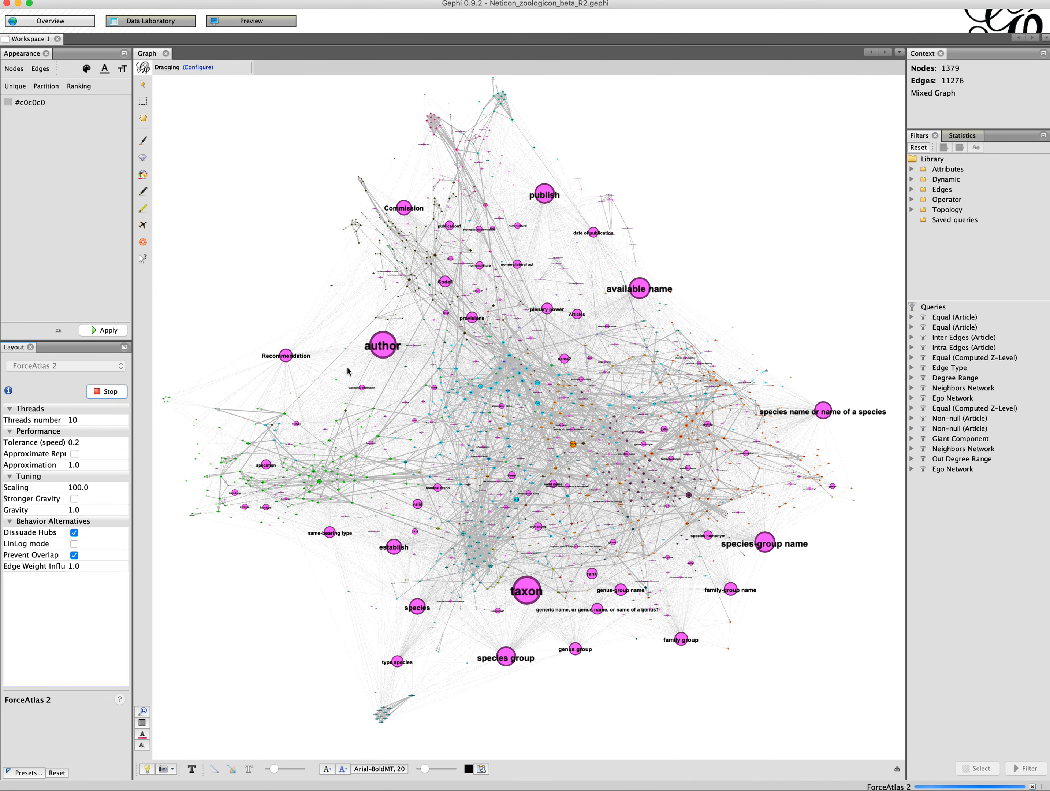
pyautogui.moveTo(387, 351); pyautogui.dragTo(213, 266)
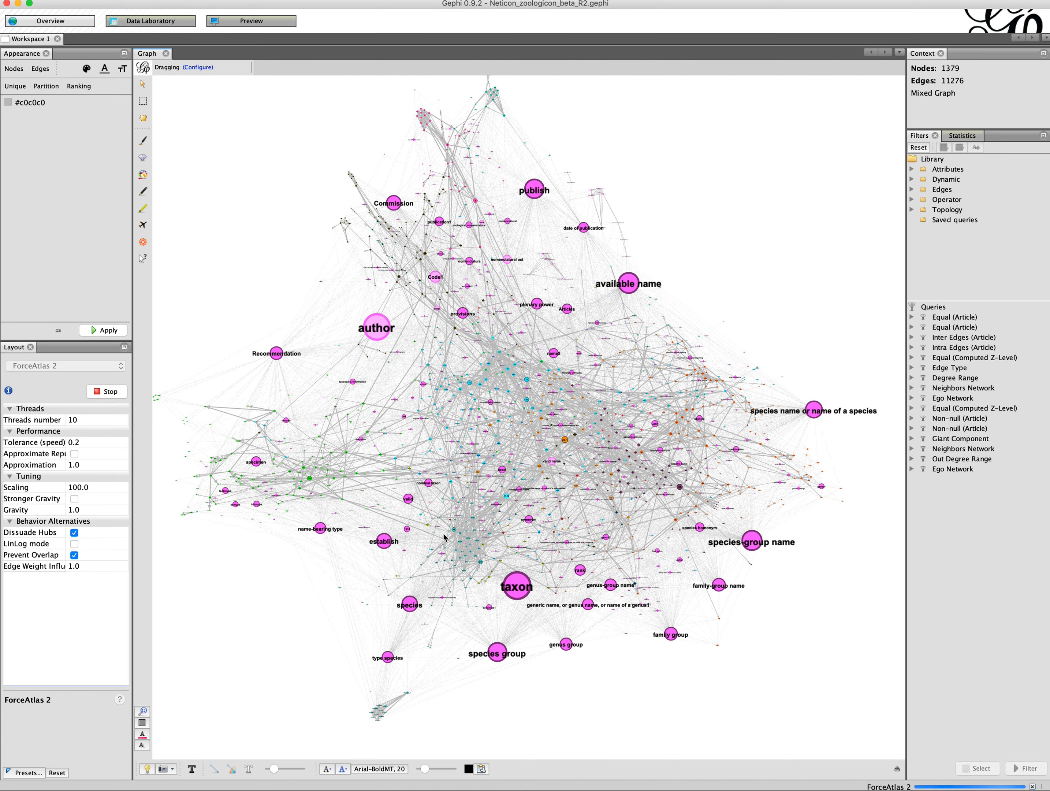
pyautogui.moveTo(375, 330); pyautogui.dragTo(213, 246)
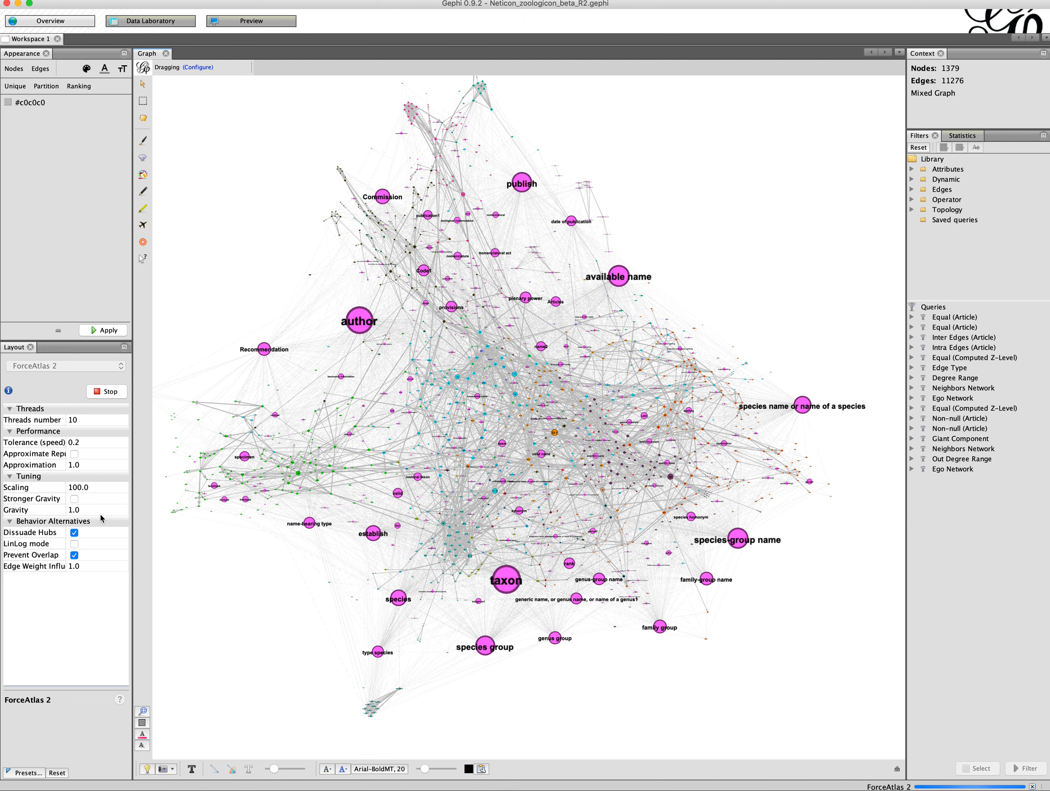
# Step: Toggle Stronger Gravity on and off again, then stop the ForceAtlas 2 layout
pyautogui.click(75, 499)
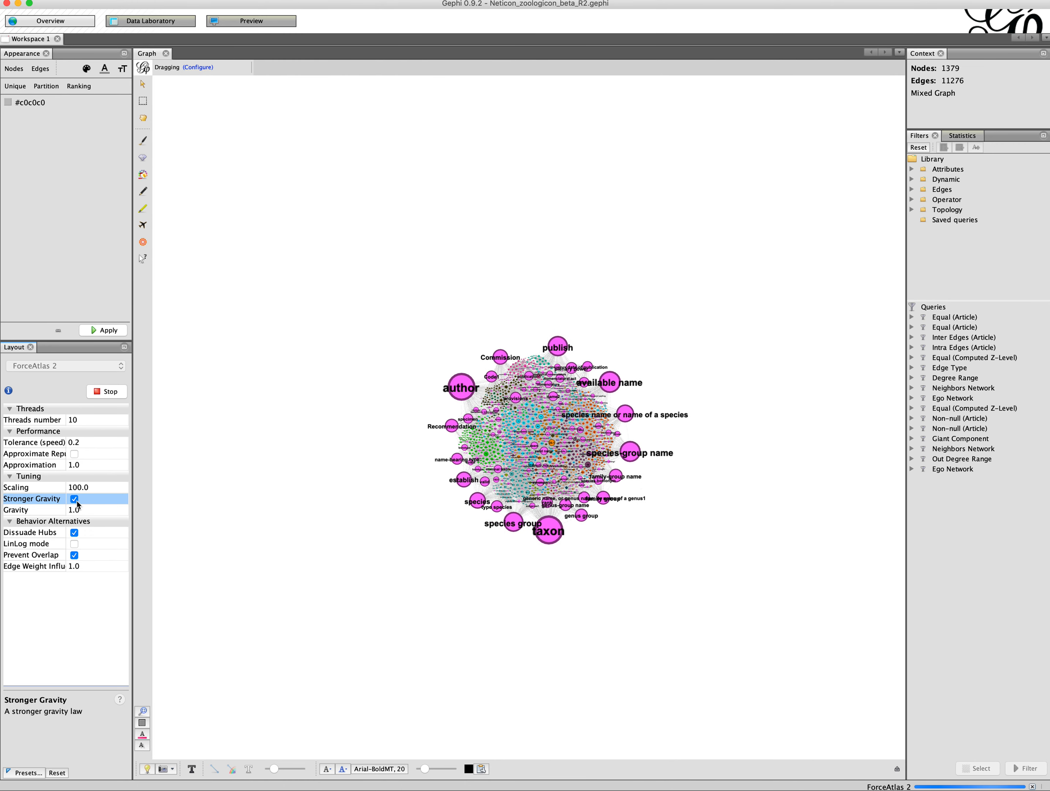
pyautogui.click(75, 500)
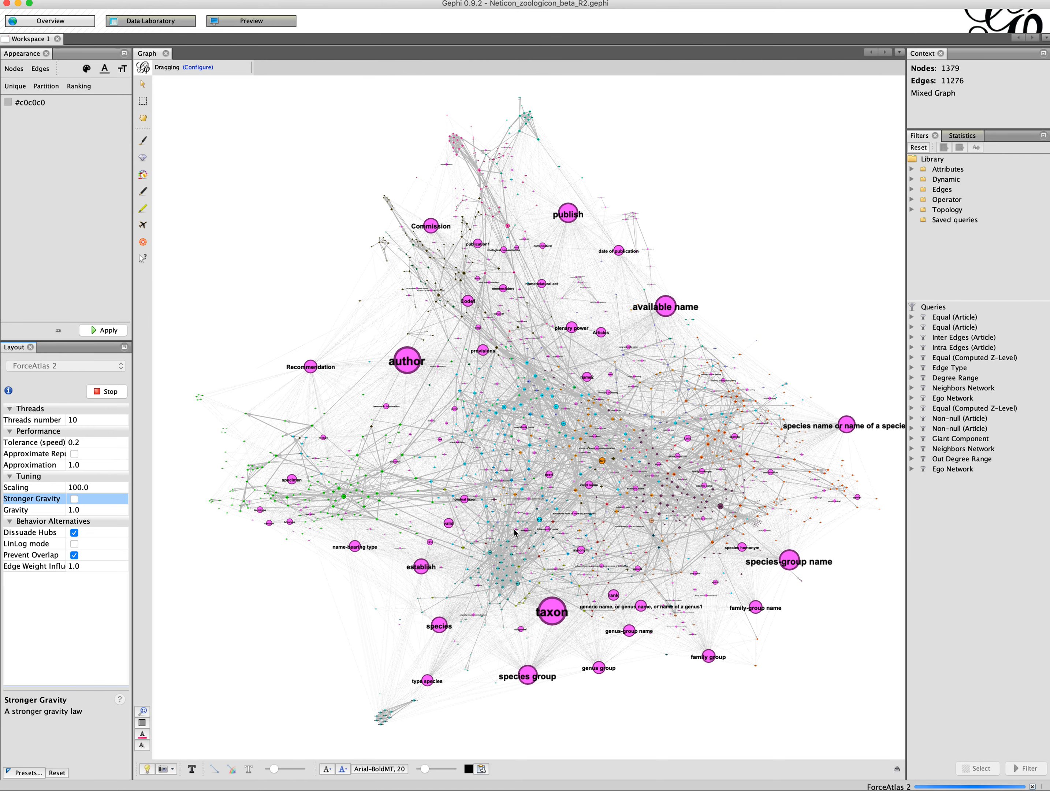
pyautogui.click(94, 394)
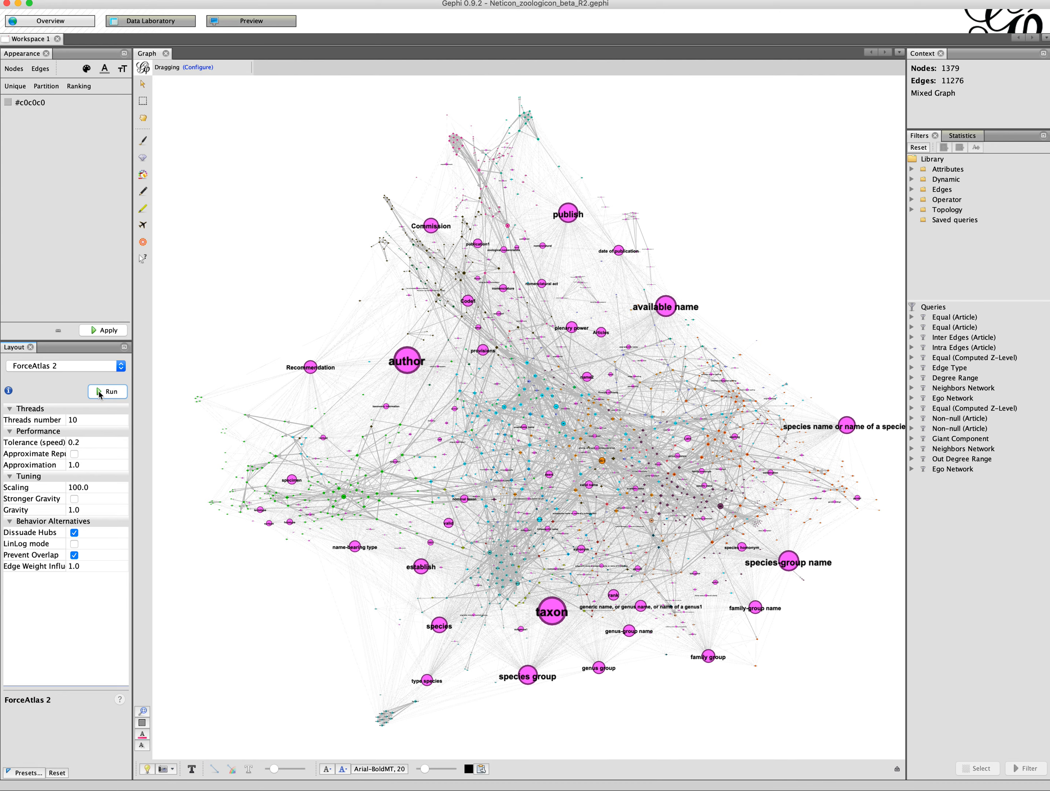
pyautogui.rightClick(0, 403)
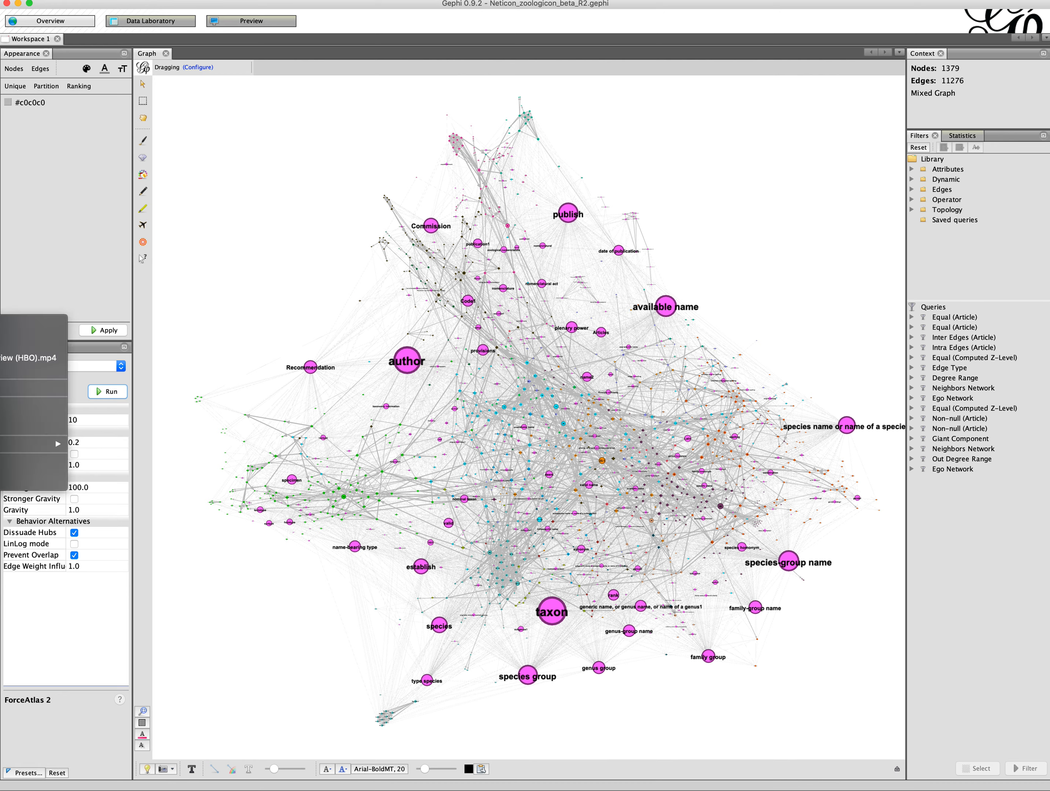